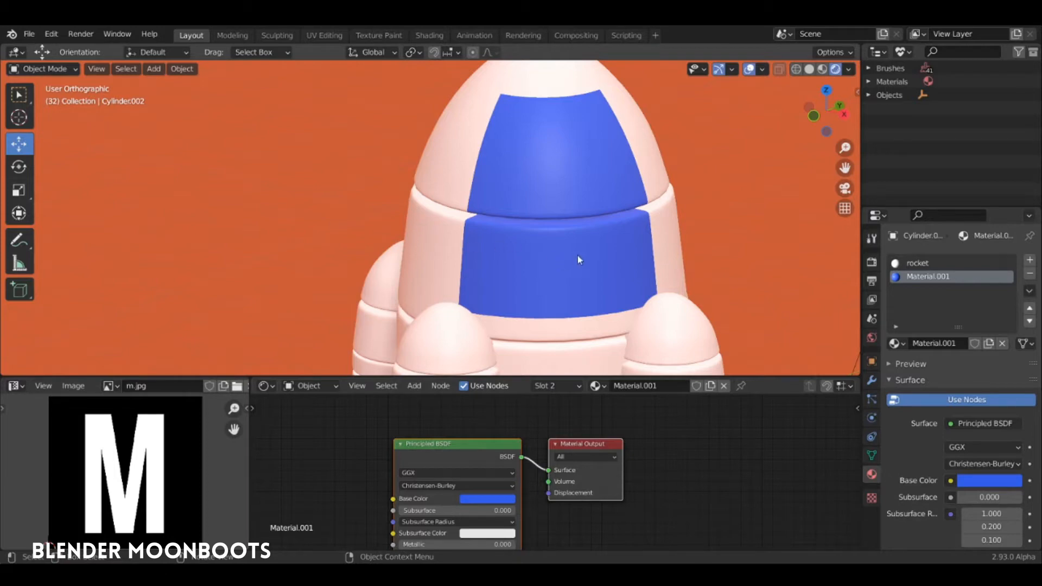
Step: Reassign the rocket material to the blue faces on the front of the nose and upper body
{"action": "key", "text": "Tab"}
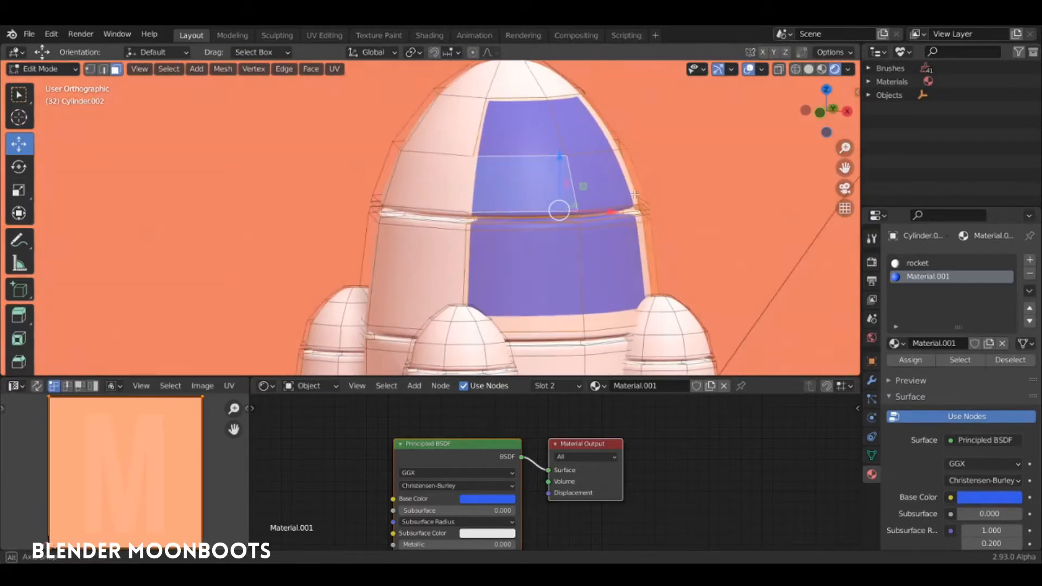
{"action": "middle_click_drag", "start_coordinate": [595, 188], "coordinate": [588, 187]}
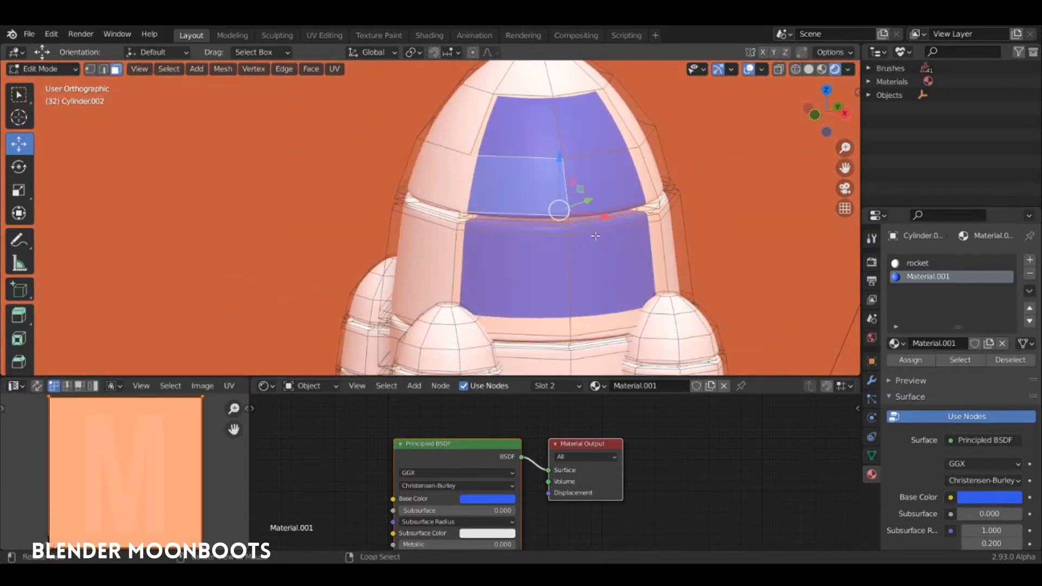
{"action": "middle_click_drag", "start_coordinate": [614, 236], "coordinate": [601, 212]}
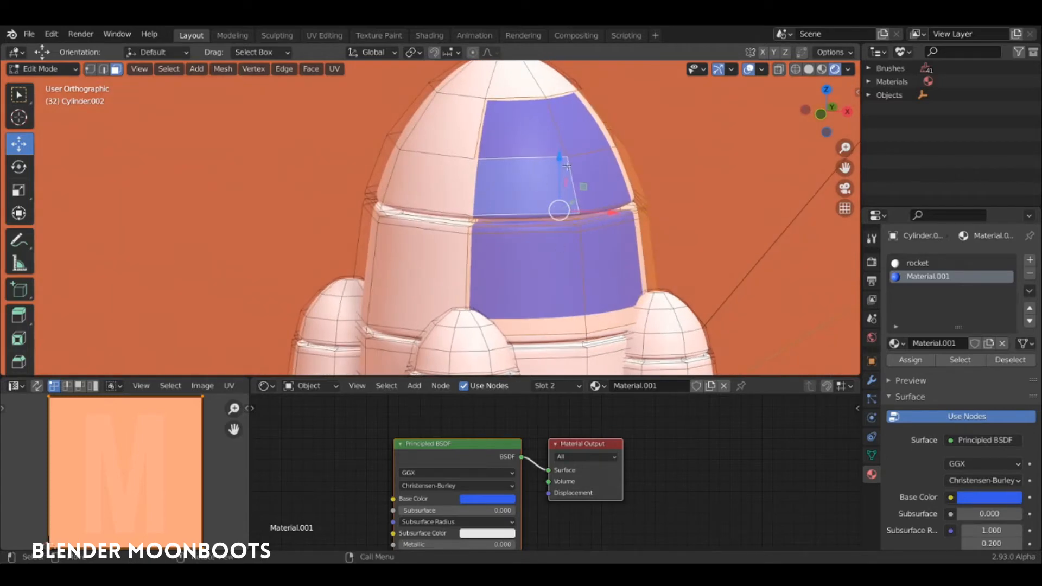
{"action": "mouse_move", "coordinate": [567, 166]}
{"action": "middle_mouse_down"}
{"action": "mouse_move", "coordinate": [541, 164]}
{"action": "mouse_move", "coordinate": [600, 162]}
{"action": "mouse_move", "coordinate": [571, 155]}
{"action": "middle_mouse_up"}
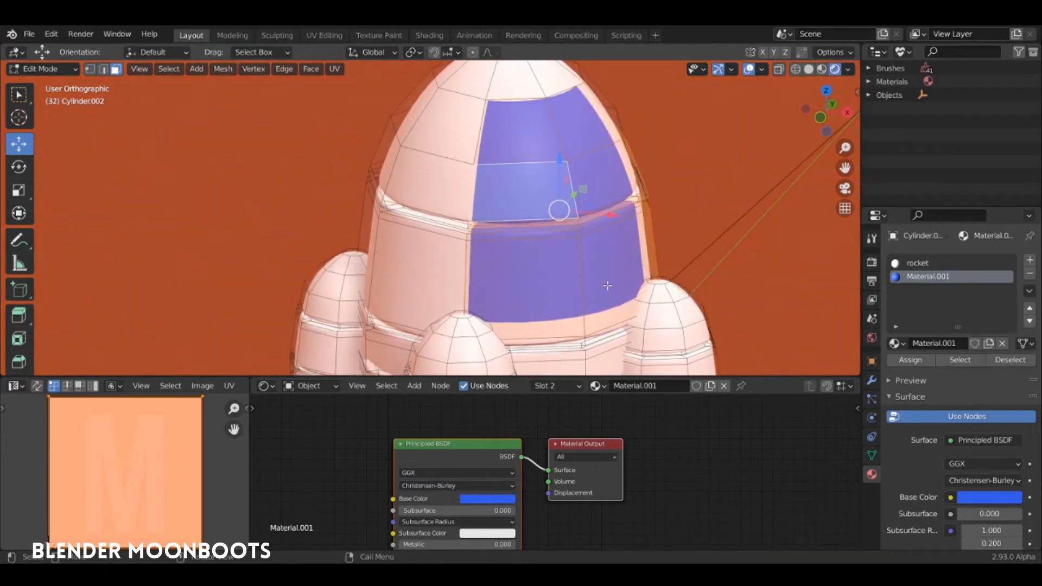
{"action": "middle_click_drag", "start_coordinate": [470, 151], "coordinate": [576, 239]}
{"action": "left_click", "coordinate": [918, 262]}
{"action": "left_click", "coordinate": [911, 360]}
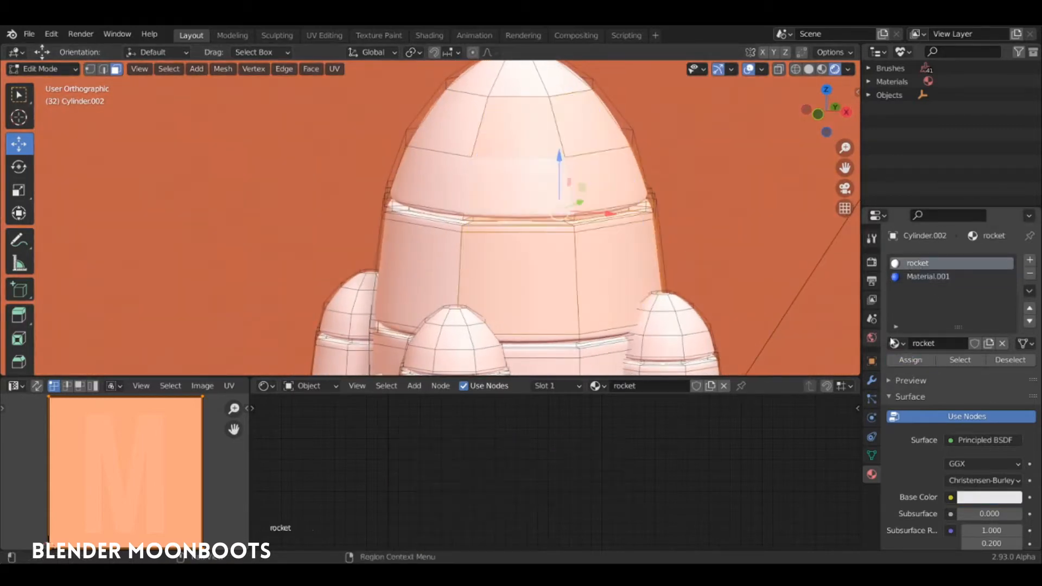
Step: Assign the blue Material.001 to one face loop around the nose and one around the upper body
{"action": "middle_click_drag", "start_coordinate": [559, 163], "coordinate": [580, 168]}
{"action": "left_click", "coordinate": [570, 163], "text": "alt"}
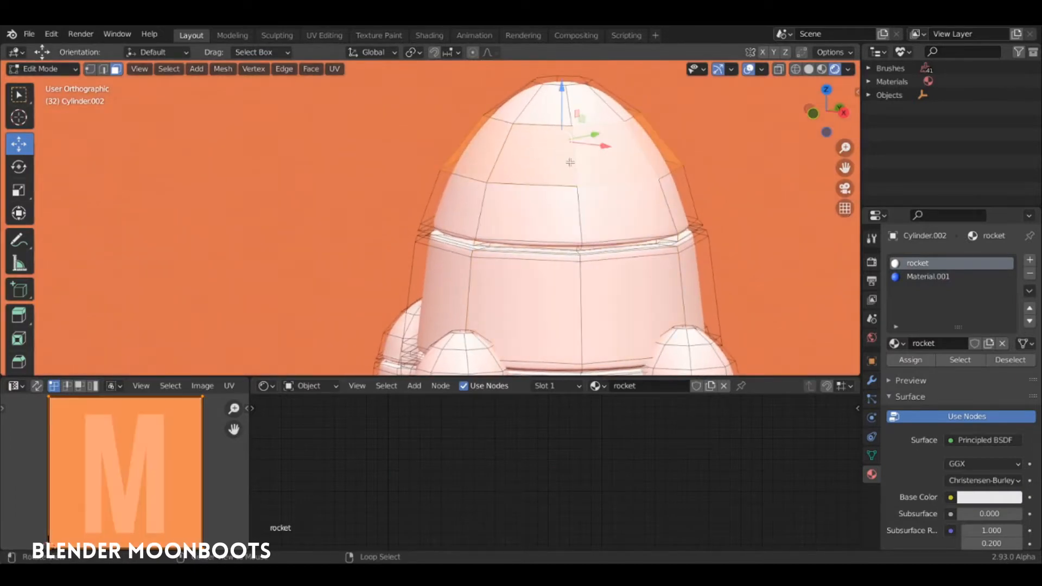
{"action": "left_click", "coordinate": [582, 281], "text": "alt"}
{"action": "left_click_drag", "start_coordinate": [606, 274], "coordinate": [636, 256], "text": "alt"}
{"action": "left_click", "coordinate": [925, 278]}
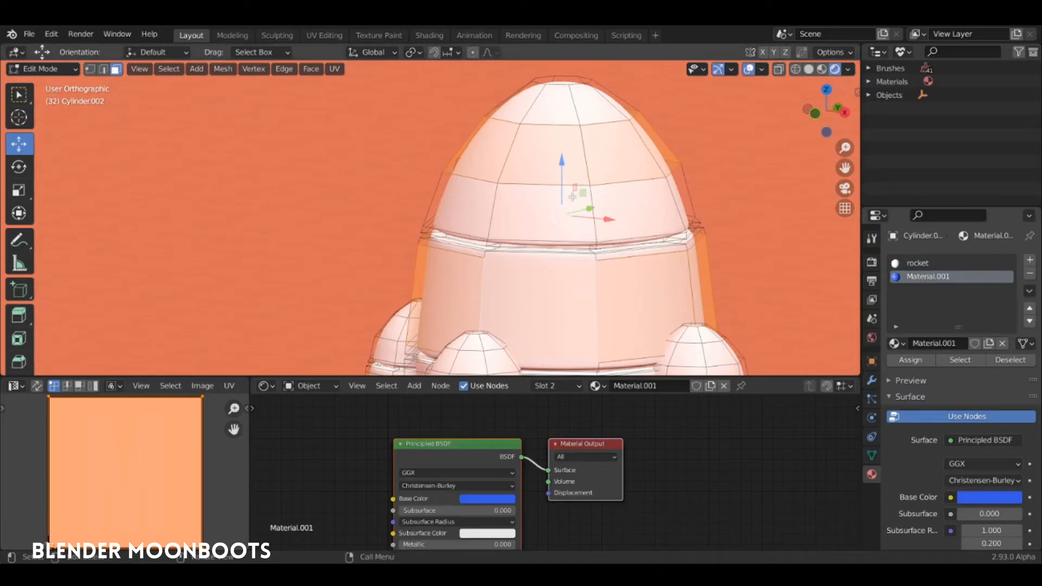
{"action": "left_click", "coordinate": [896, 360]}
{"action": "key", "text": "Tab"}
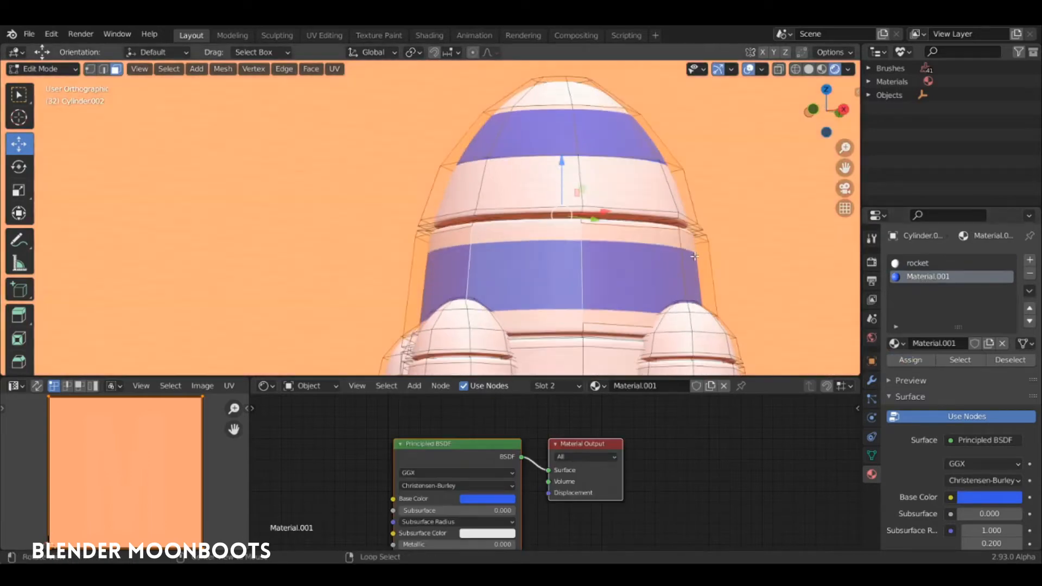
Step: Examine from several angles how the blue bands follow the mesh faces around the rocket
{"action": "middle_click_drag", "start_coordinate": [702, 241], "coordinate": [705, 275]}
{"action": "key", "text": "Tab"}
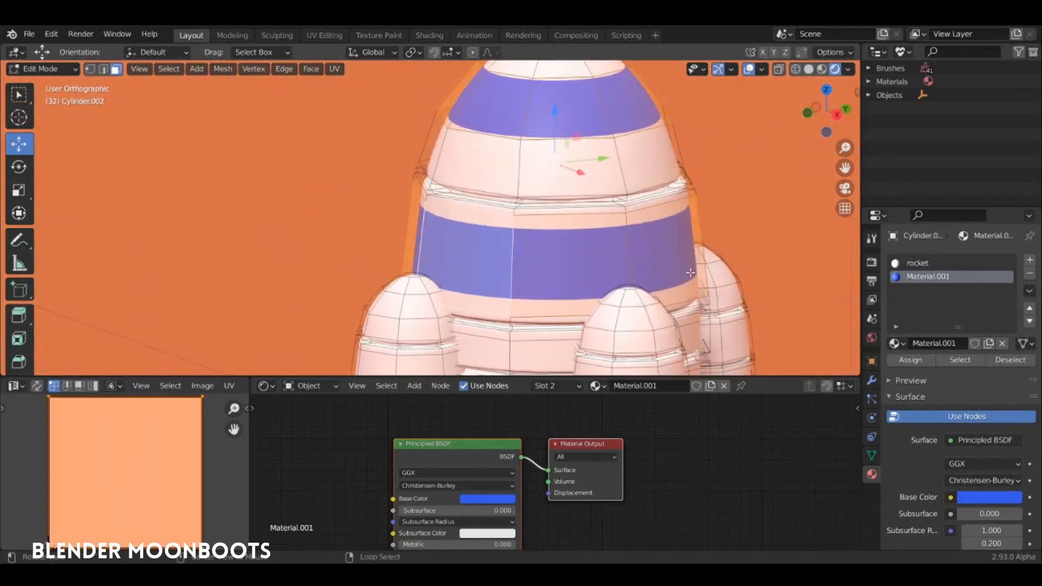
{"action": "scroll", "coordinate": [653, 245], "scroll_direction": "up", "scroll_amount": 5}
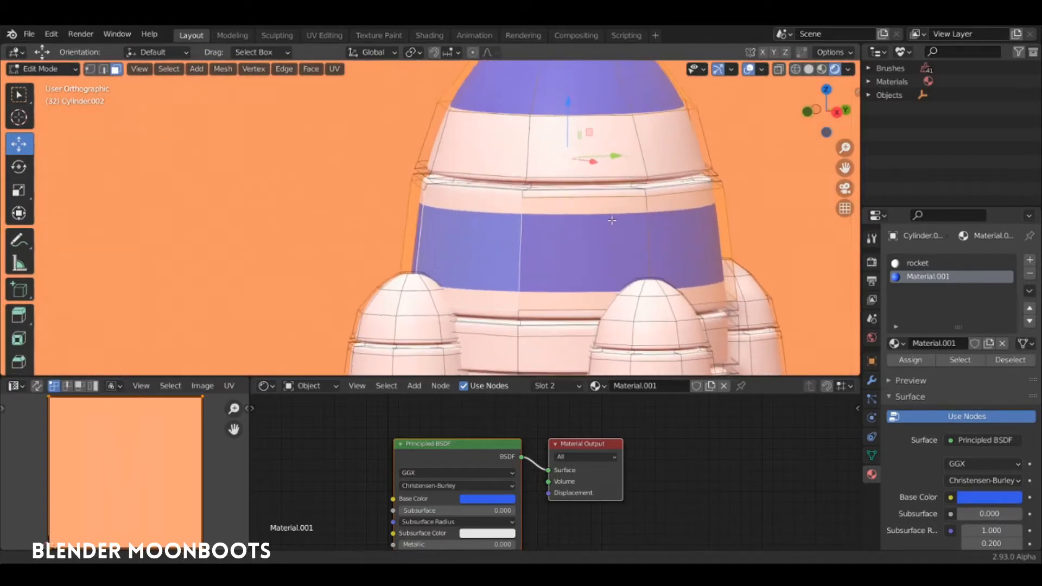
{"action": "left_click_drag", "start_coordinate": [595, 212], "coordinate": [589, 226], "text": "alt"}
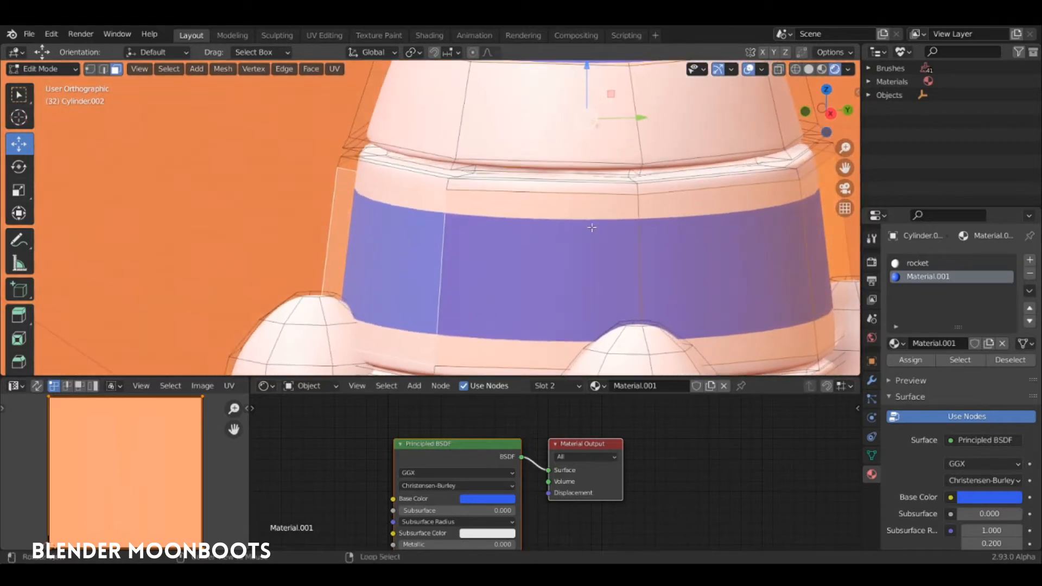
{"action": "key", "text": "Tab"}
{"action": "key", "text": "Tab"}
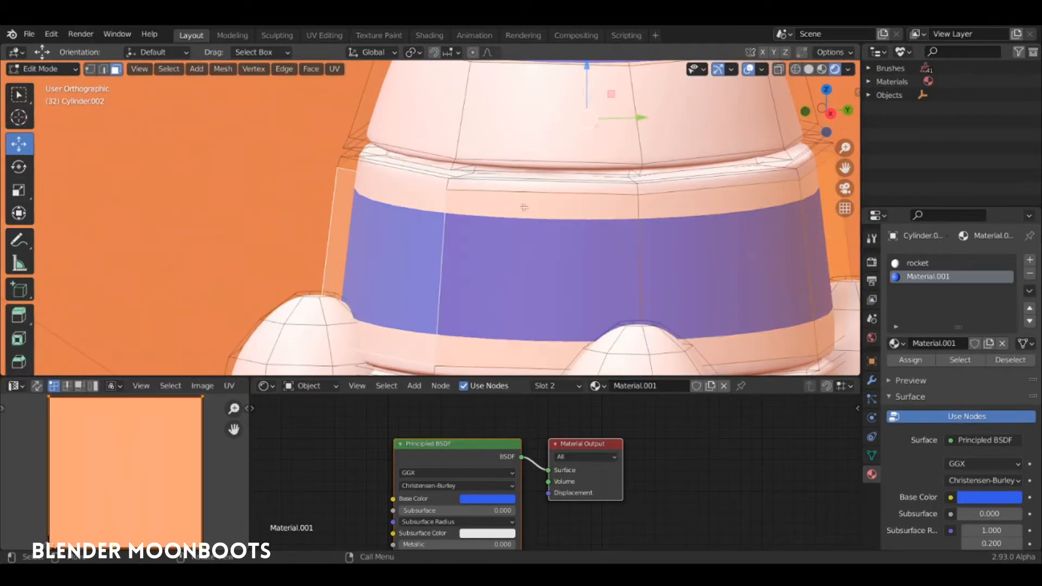
{"action": "key", "text": "Tab"}
{"action": "scroll", "coordinate": [601, 249], "scroll_direction": "down", "scroll_amount": 5}
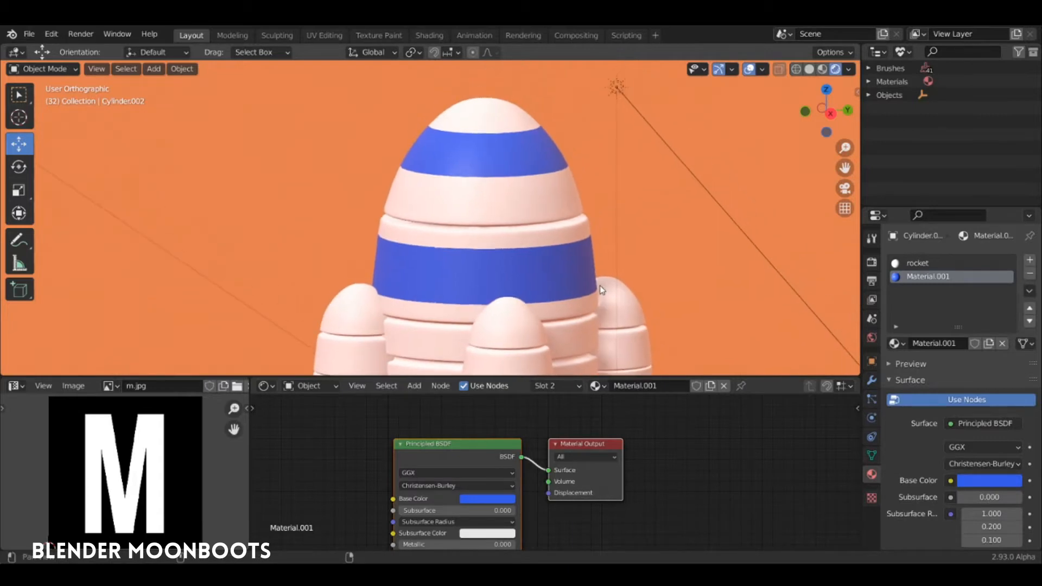
{"action": "middle_click_drag", "start_coordinate": [601, 290], "coordinate": [624, 272]}
{"action": "scroll", "coordinate": [624, 231], "scroll_direction": "up", "scroll_amount": 2}
{"action": "middle_click_drag", "start_coordinate": [628, 233], "coordinate": [635, 264], "text": "shift"}
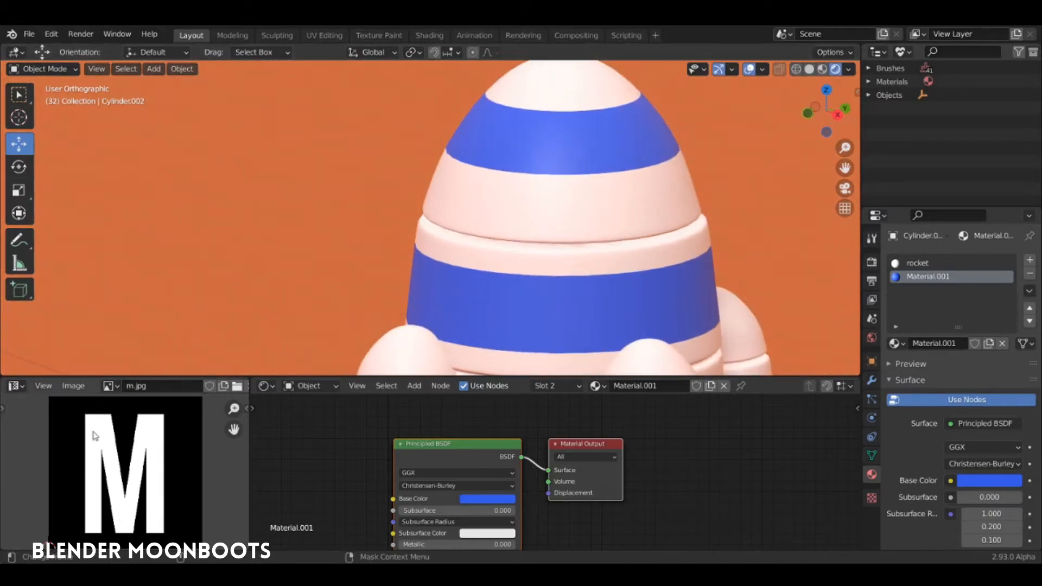
Step: Select the block of front faces running from the lower nose down the rocket's body and unwrap it
{"action": "scroll", "coordinate": [676, 249], "scroll_direction": "down", "scroll_amount": 2}
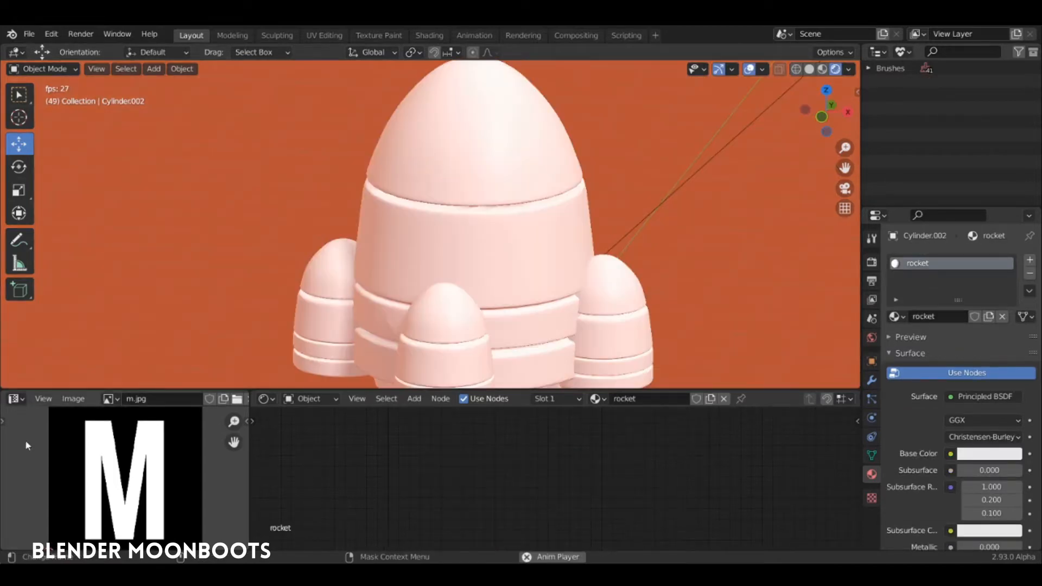
{"action": "middle_click_drag", "start_coordinate": [477, 234], "coordinate": [487, 263]}
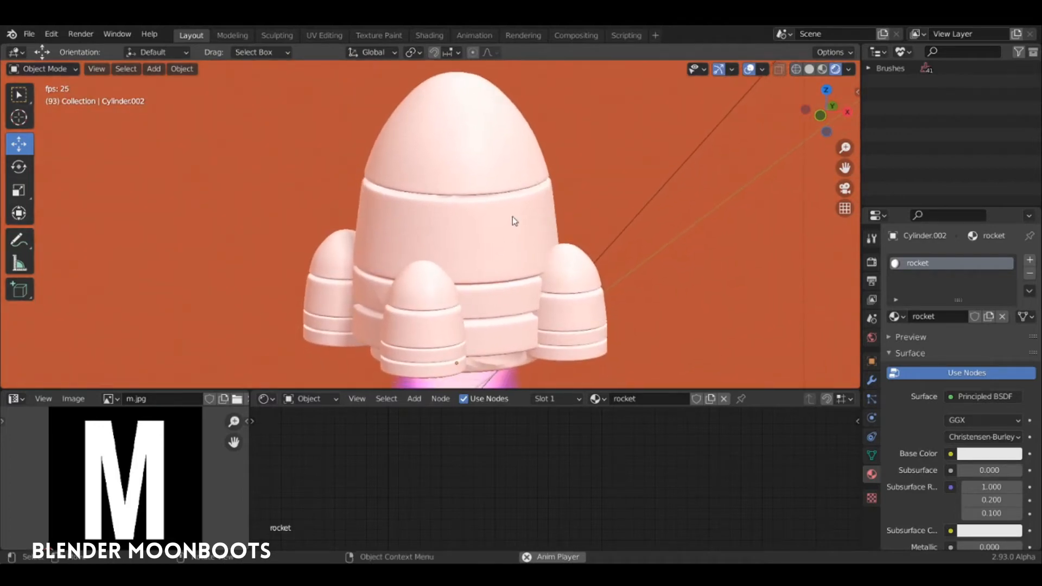
{"action": "key", "text": "Tab"}
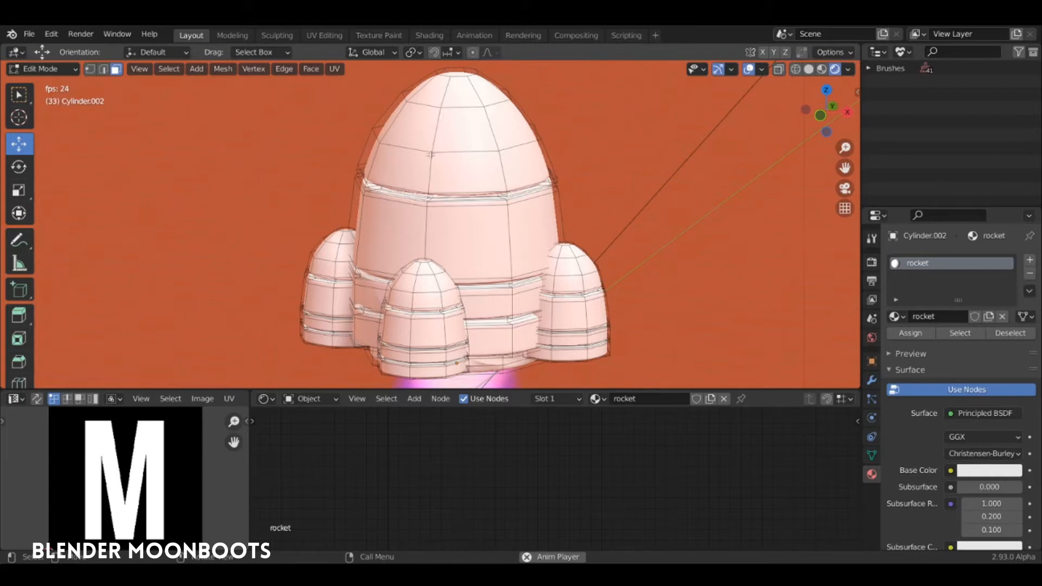
{"action": "middle_click_drag", "start_coordinate": [475, 213], "coordinate": [448, 384]}
{"action": "key", "text": "KP_1"}
{"action": "left_click_drag", "start_coordinate": [449, 390], "coordinate": [448, 426]}
{"action": "middle_click_drag", "start_coordinate": [461, 337], "coordinate": [464, 315], "text": "shift"}
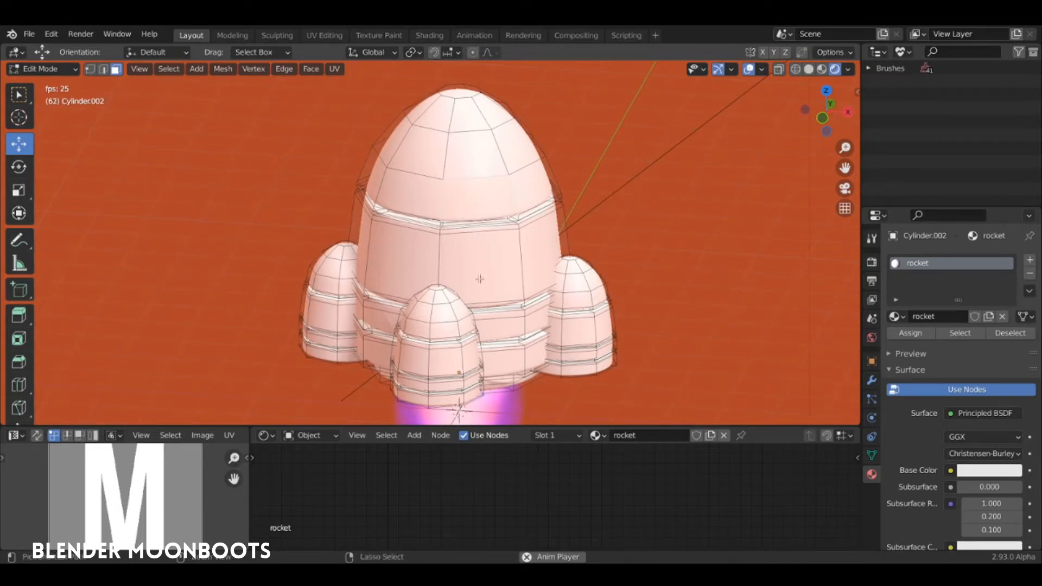
{"action": "left_click", "coordinate": [429, 272], "text": "ctrl"}
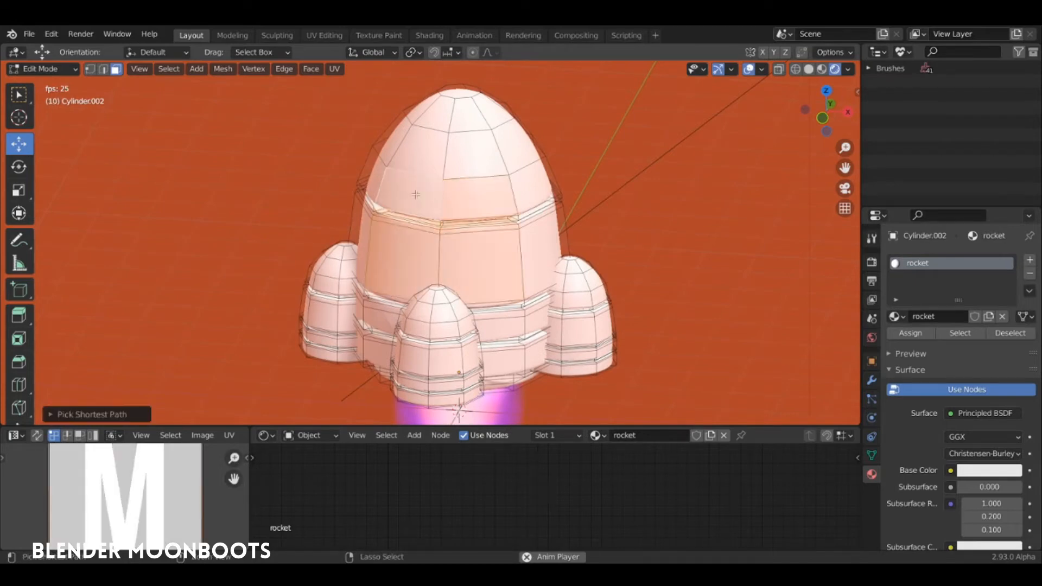
{"action": "key", "text": "u"}
{"action": "left_click", "coordinate": [488, 176]}
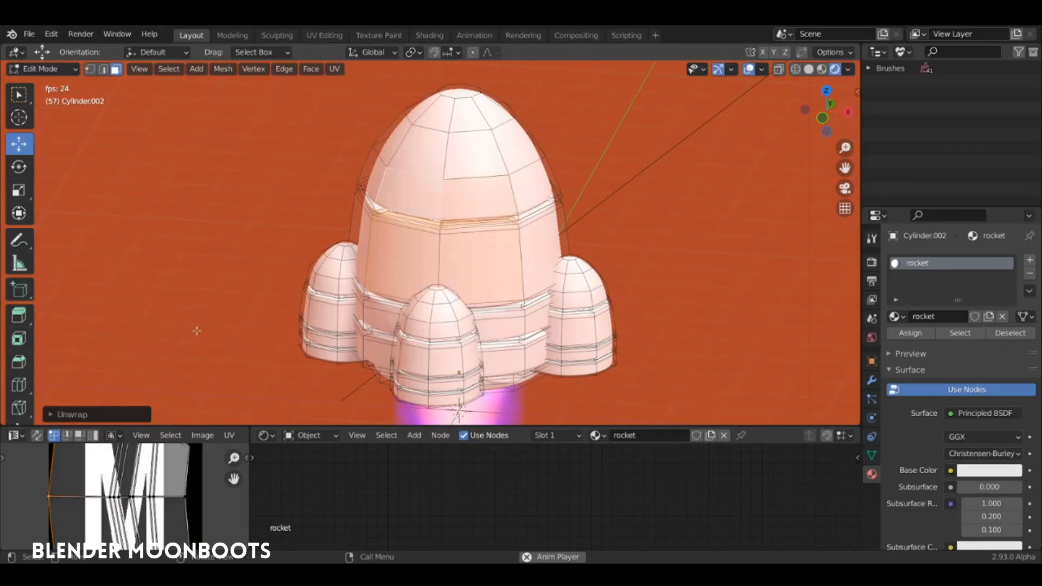
Step: Rotate the front faces' UV island by -90 degrees so it stands upright, and centre it over the M image
{"action": "left_click_drag", "start_coordinate": [183, 425], "coordinate": [183, 343]}
{"action": "key", "text": "ctrl+space"}
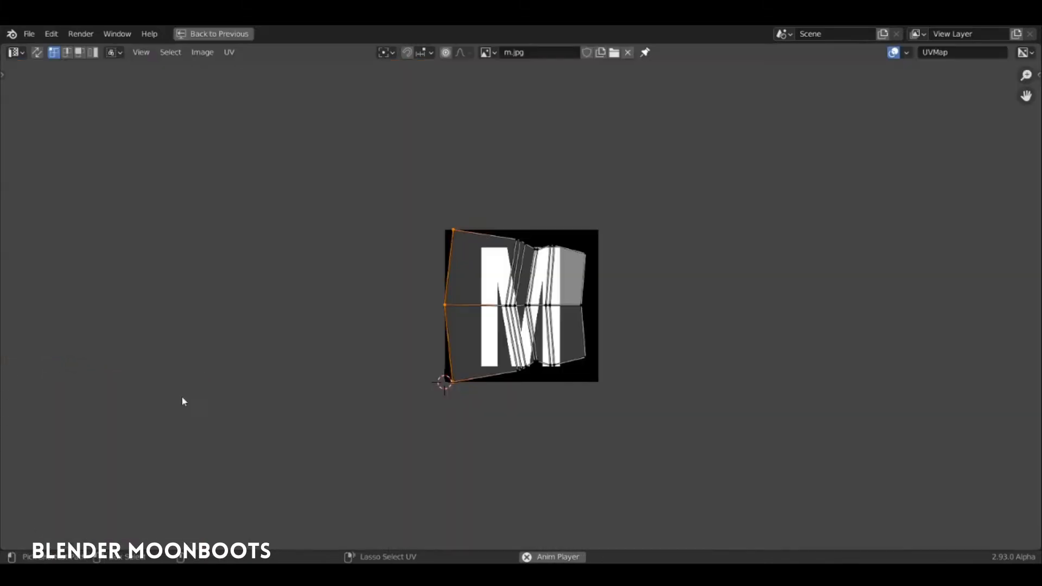
{"action": "middle_click_drag", "start_coordinate": [544, 270], "coordinate": [623, 189], "text": "ctrl"}
{"action": "key", "text": "a"}
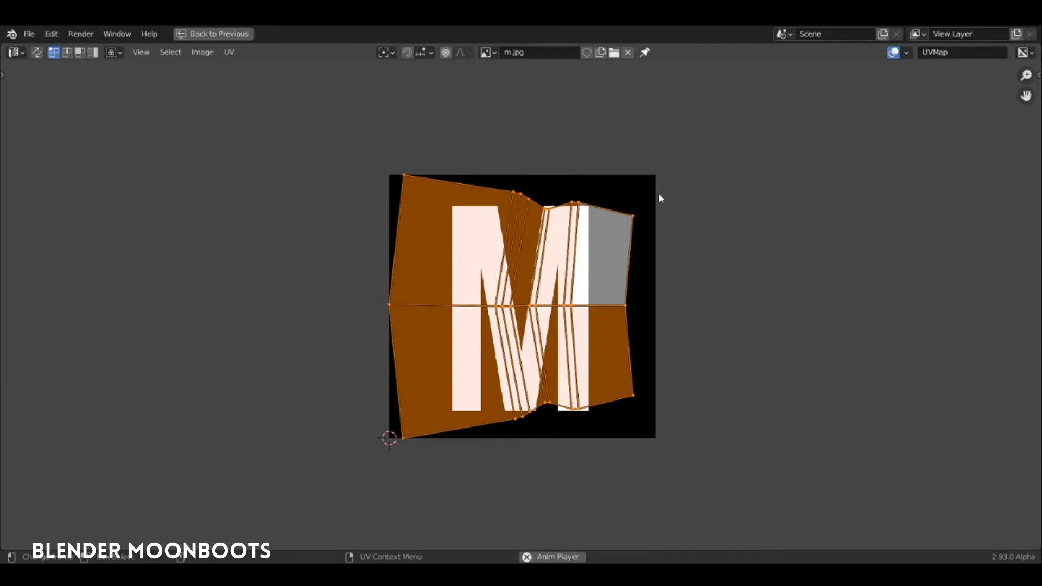
{"action": "key", "text": "r"}
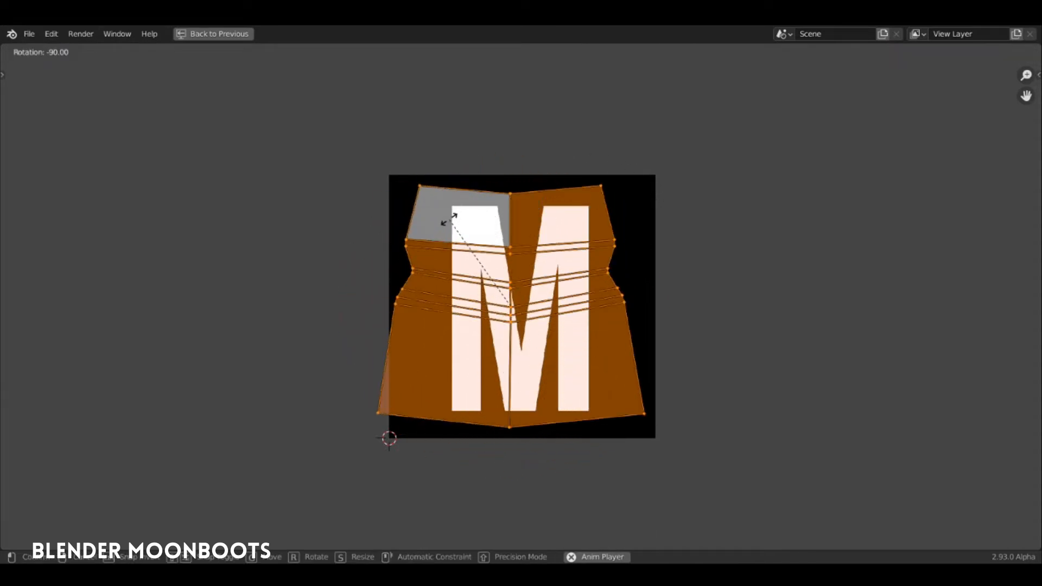
{"action": "left_click", "coordinate": [450, 227]}
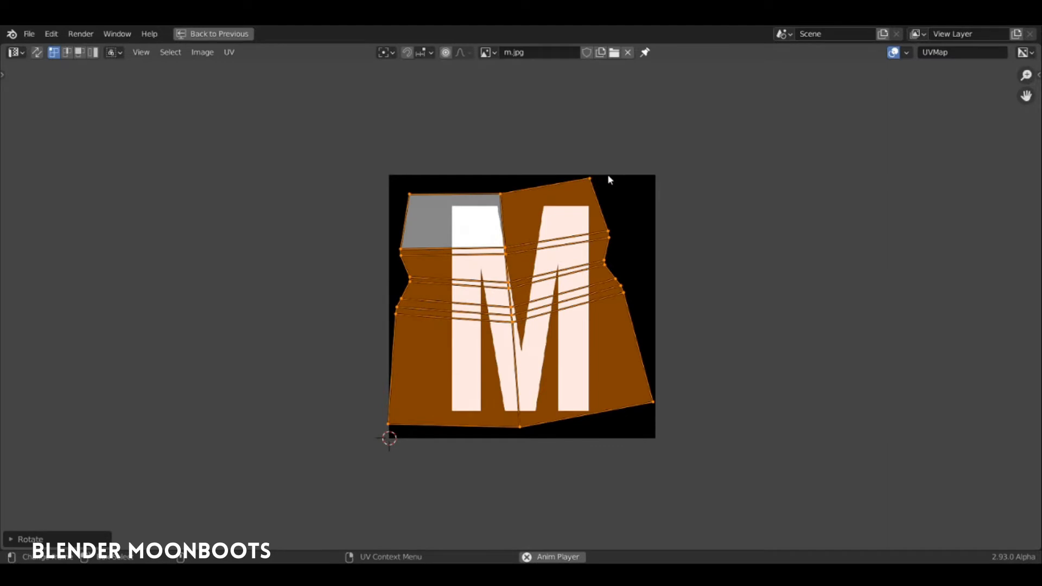
{"action": "key", "text": "r"}
{"action": "left_click", "coordinate": [615, 187]}
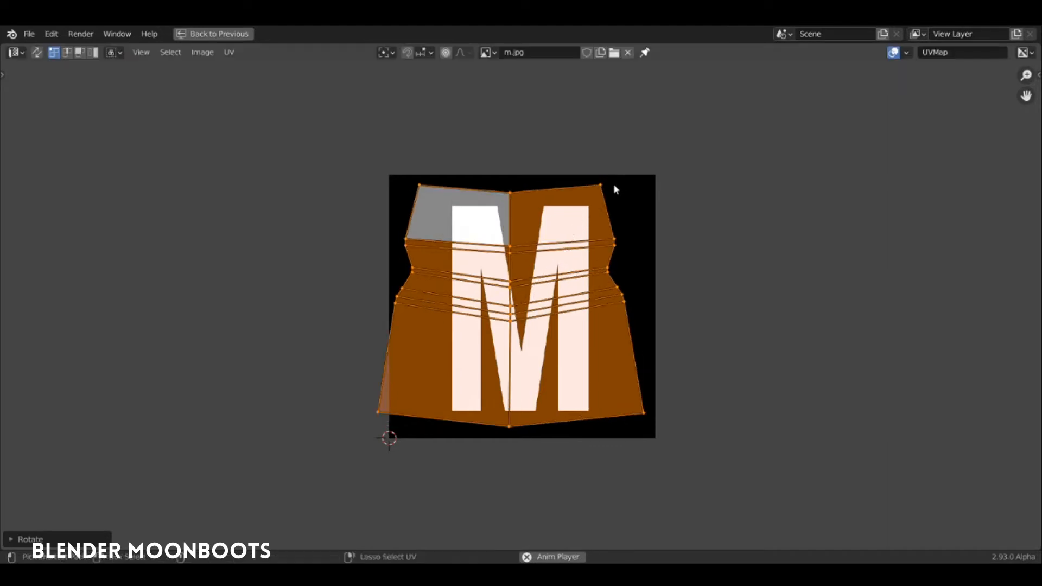
{"action": "key", "text": "g"}
{"action": "left_click", "coordinate": [593, 254]}
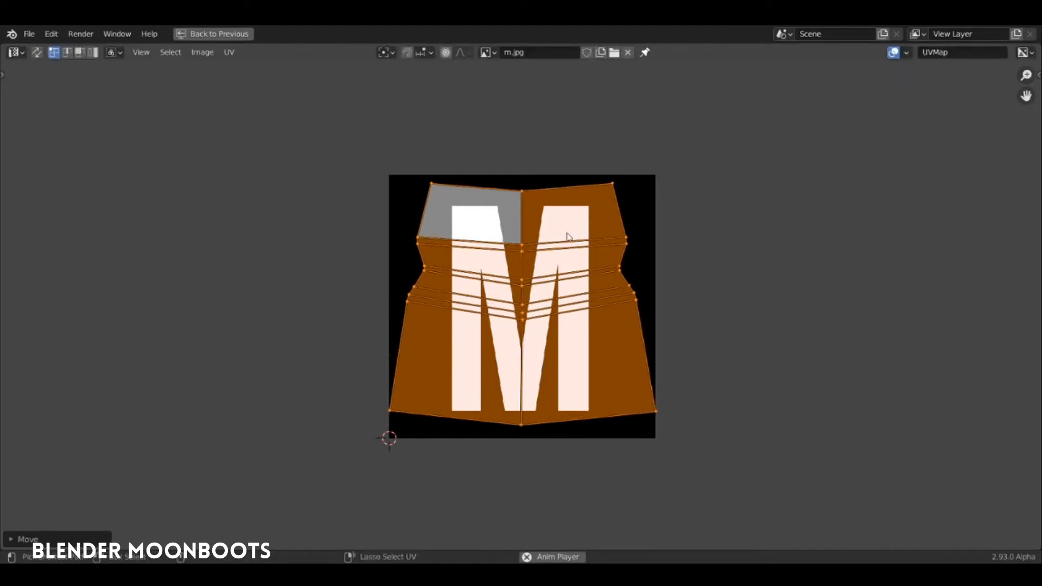
{"action": "key", "text": "ctrl+space"}
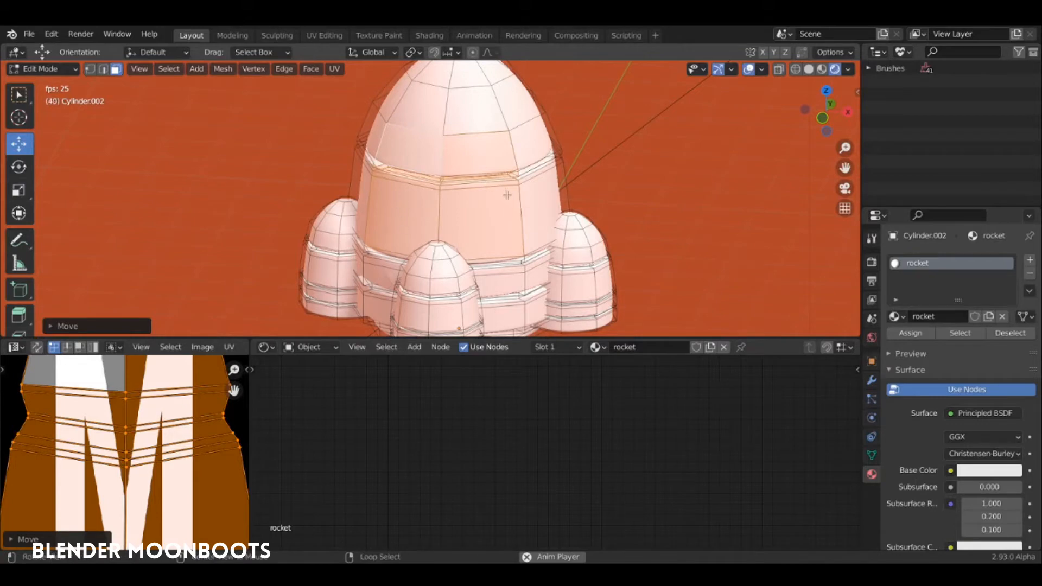
Step: Invert the face selection and unwrap all the remaining faces of the rocket
{"action": "mouse_move", "coordinate": [507, 196]}
{"action": "left_mouse_down", "text": "alt"}
{"action": "mouse_move", "coordinate": [529, 175]}
{"action": "mouse_move", "coordinate": [494, 192]}
{"action": "left_mouse_up", "text": "alt"}
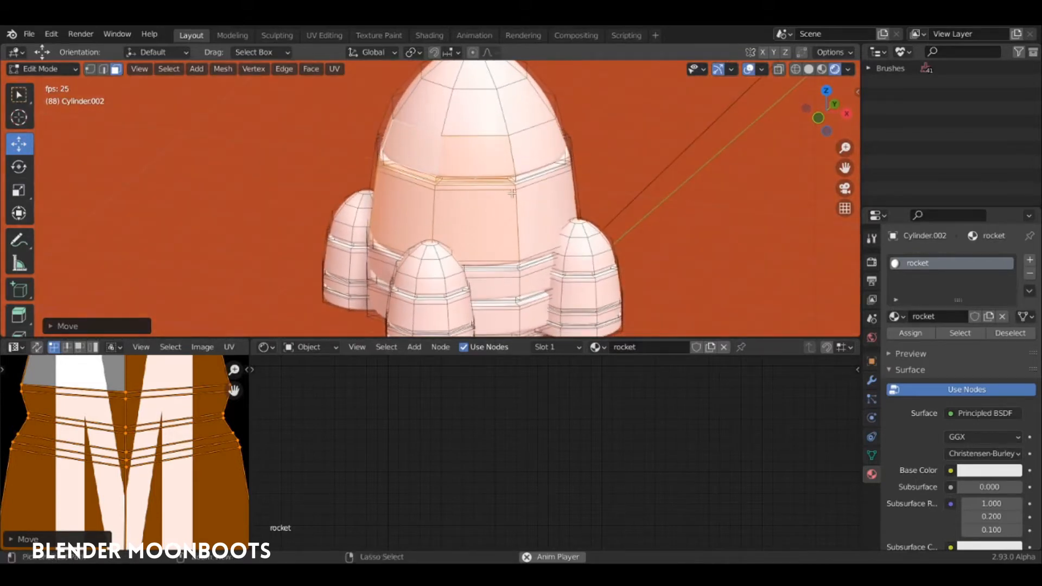
{"action": "key", "text": "a"}
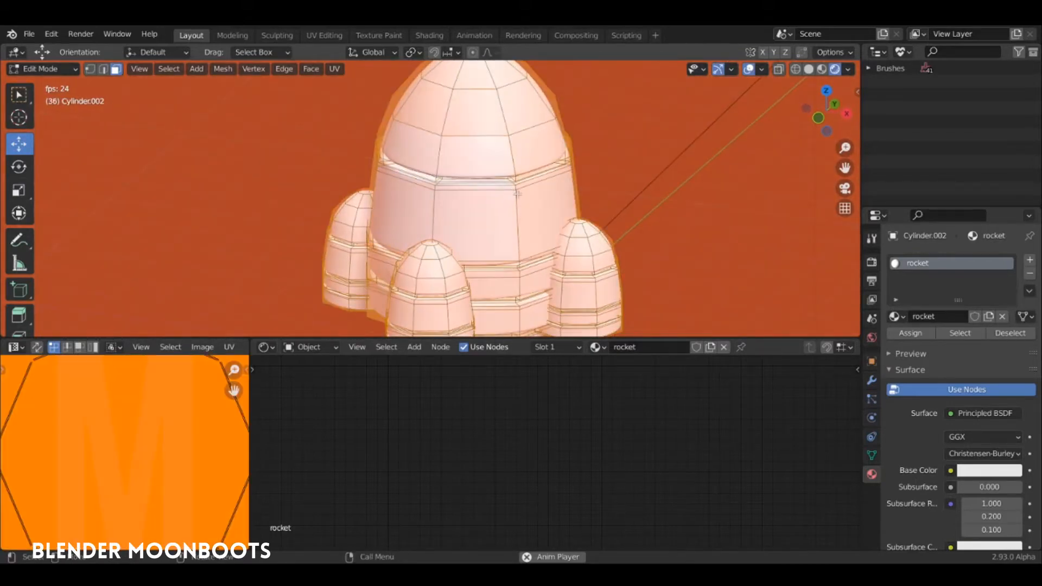
{"action": "key", "text": "u"}
{"action": "left_click", "coordinate": [521, 193]}
{"action": "key", "text": "u"}
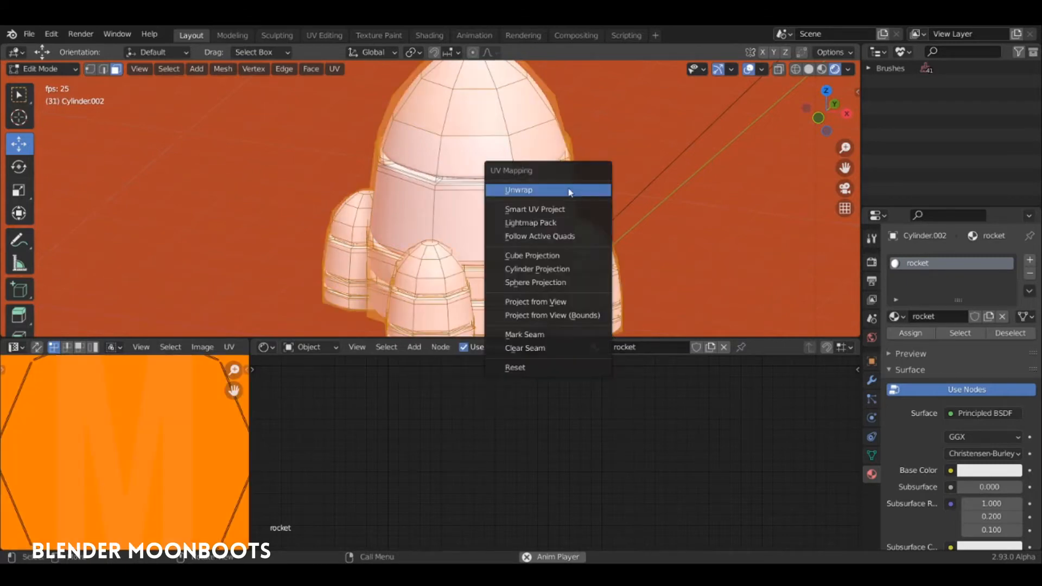
{"action": "left_click", "coordinate": [570, 191]}
Step: Scale the remaining faces' UV islands to less than half size and move them toward the image's upper-right corner
{"action": "key", "text": "ctrl+space"}
{"action": "scroll", "coordinate": [559, 260], "scroll_direction": "down", "scroll_amount": 1}
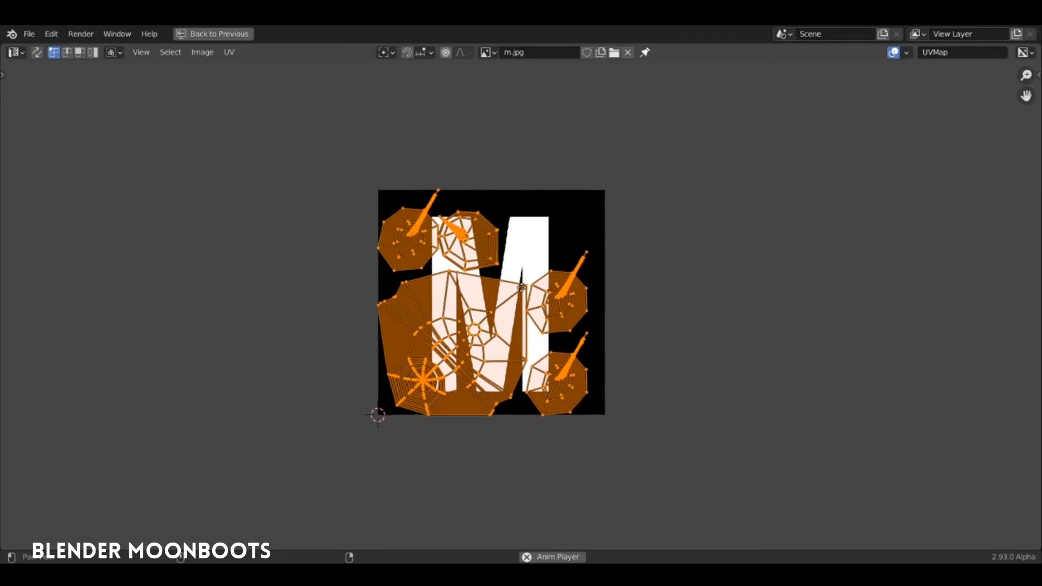
{"action": "scroll", "coordinate": [522, 288], "scroll_direction": "up", "scroll_amount": 2}
{"action": "key", "text": "s"}
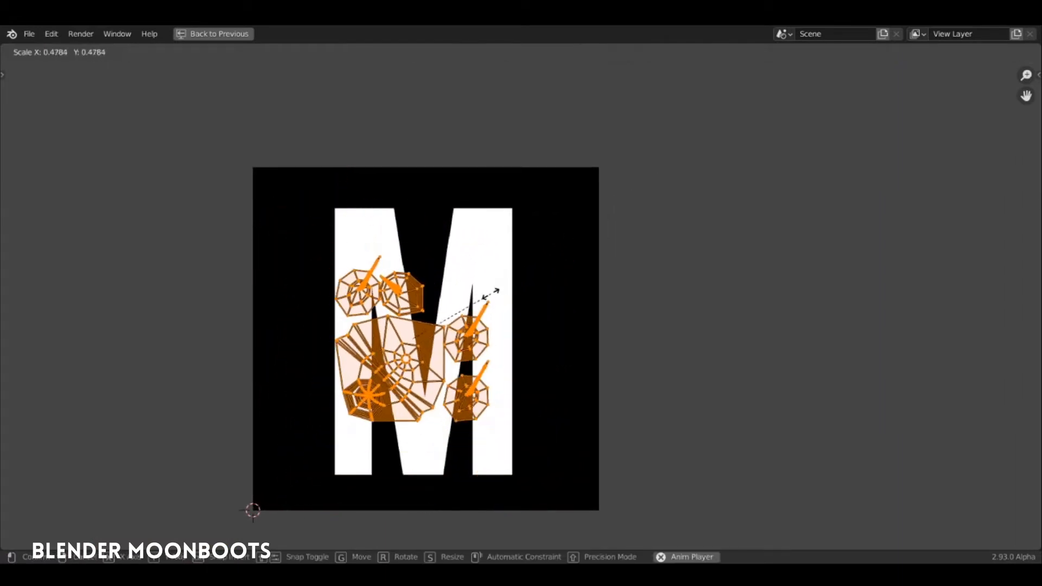
{"action": "left_click", "coordinate": [478, 304]}
{"action": "key", "text": "g"}
{"action": "left_click", "coordinate": [570, 230]}
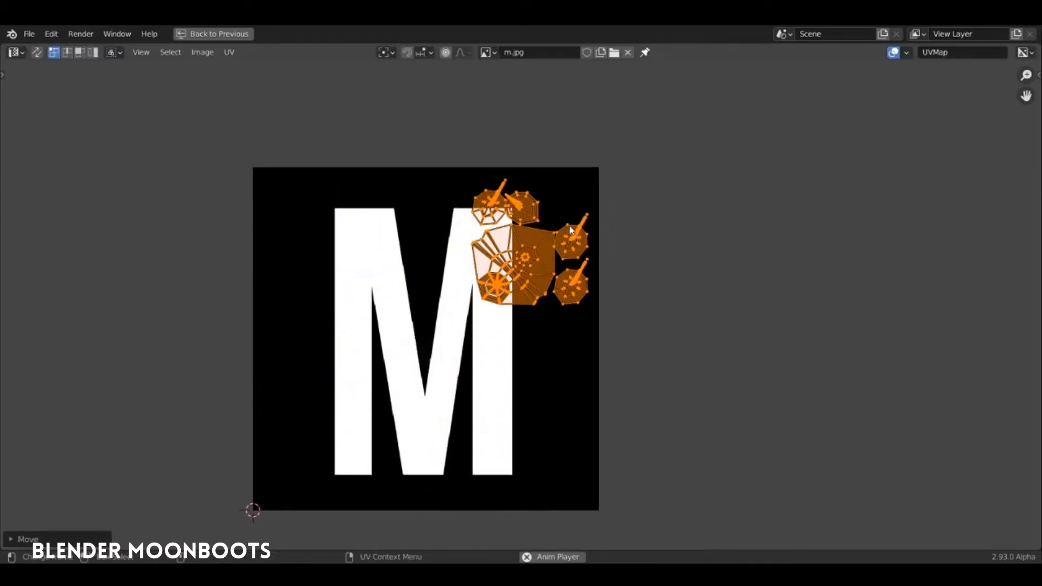
Step: Shrink these UV islands further and place them entirely in the black area right of the letter M
{"action": "key", "text": "s"}
{"action": "left_click", "coordinate": [583, 235]}
{"action": "key", "text": "g"}
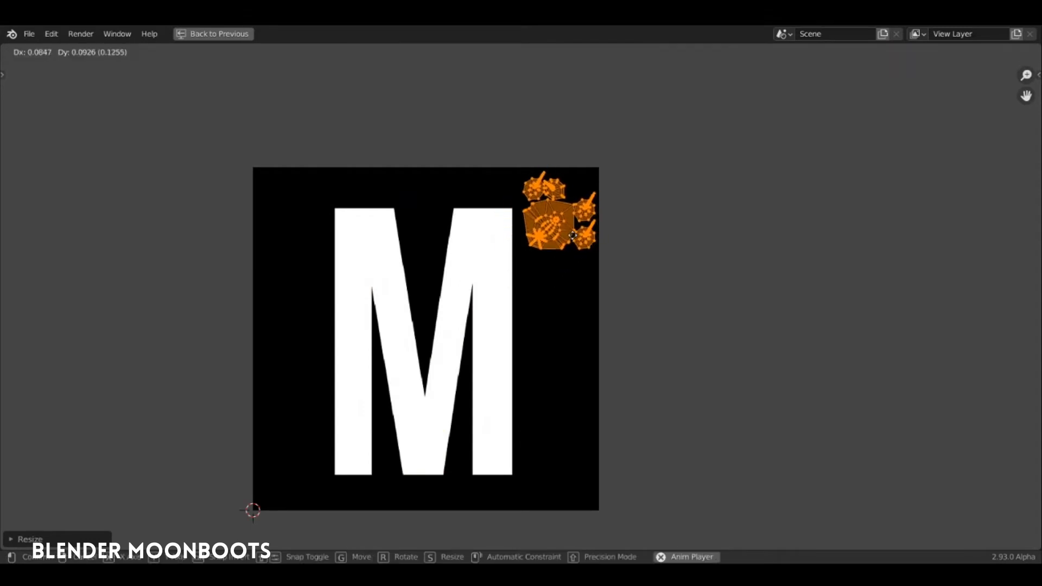
{"action": "left_click", "coordinate": [588, 222]}
{"action": "scroll", "coordinate": [588, 221], "scroll_direction": "up", "scroll_amount": 1}
{"action": "scroll", "coordinate": [588, 221], "scroll_direction": "up", "scroll_amount": 1}
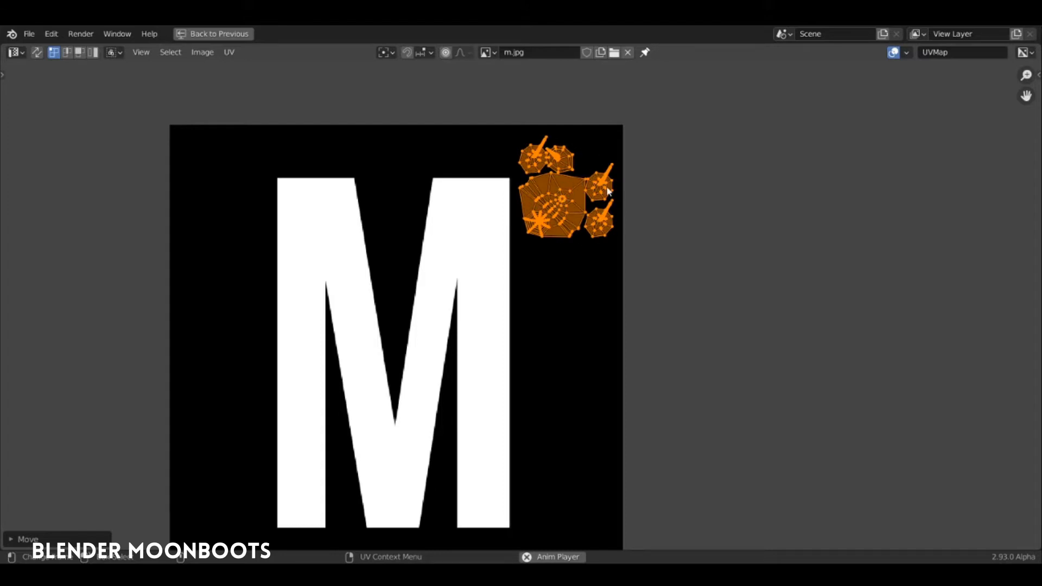
{"action": "middle_click_drag", "start_coordinate": [584, 197], "coordinate": [535, 238], "text": "ctrl"}
{"action": "middle_click_drag", "start_coordinate": [535, 238], "coordinate": [567, 168], "text": "ctrl"}
{"action": "middle_click_drag", "start_coordinate": [566, 168], "coordinate": [576, 163]}
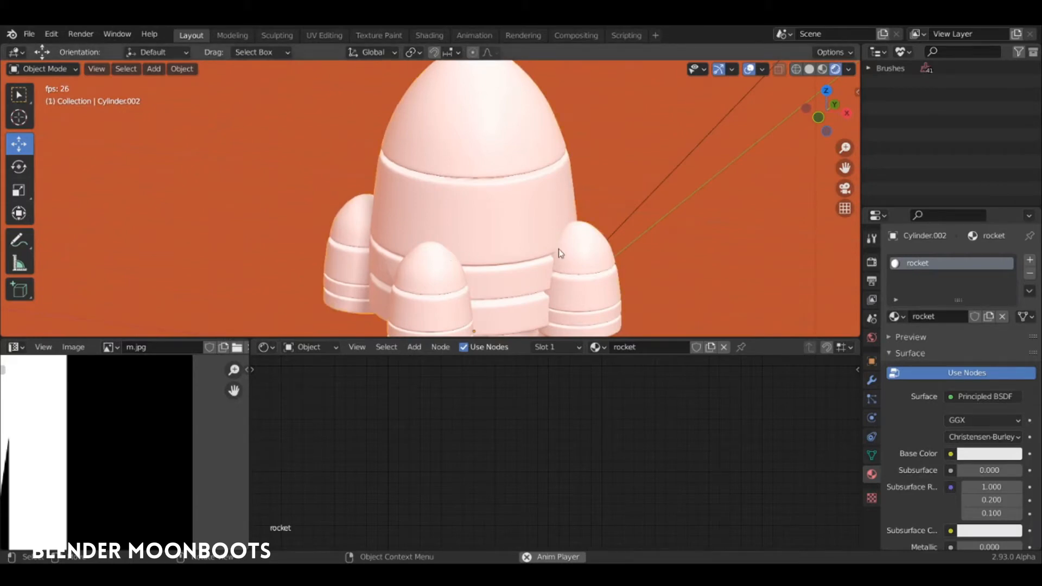
Step: Give the node editor more height and delete the rocket material's Principled BSDF node, moving Material Output further aside
{"action": "key", "text": "Tab"}
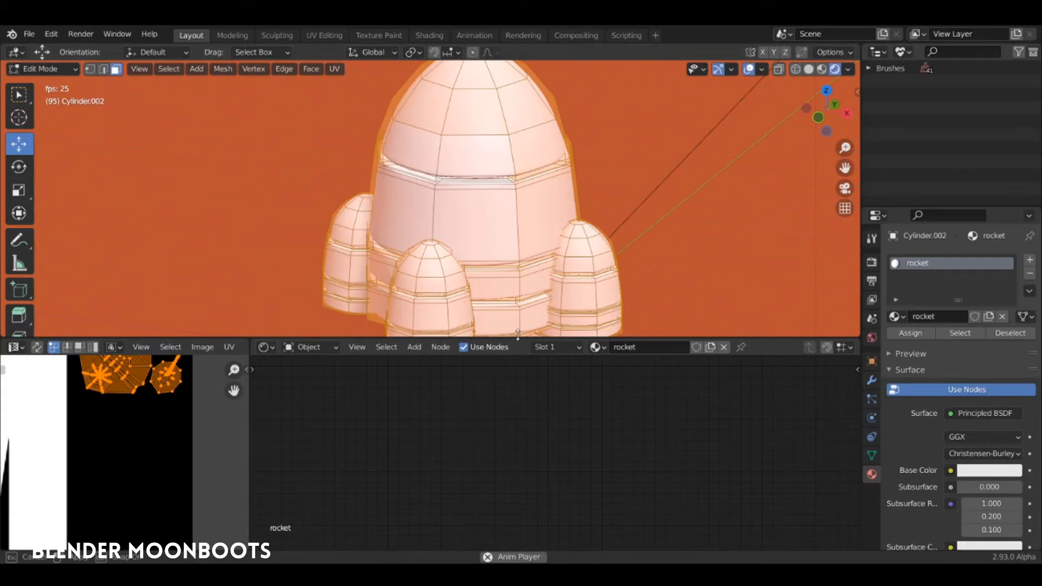
{"action": "left_click_drag", "start_coordinate": [512, 343], "coordinate": [564, 205]}
{"action": "scroll", "coordinate": [575, 274], "scroll_direction": "down", "scroll_amount": 5}
{"action": "middle_click_drag", "start_coordinate": [640, 328], "coordinate": [311, 356]}
{"action": "scroll", "coordinate": [523, 347], "scroll_direction": "up", "scroll_amount": 6}
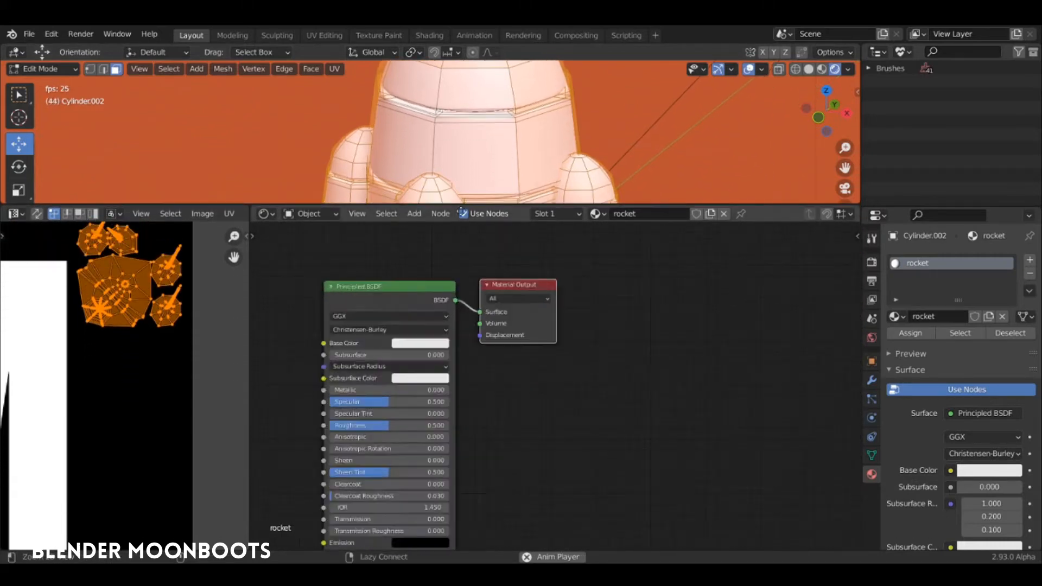
{"action": "middle_click_drag", "start_coordinate": [524, 337], "coordinate": [682, 347]}
{"action": "left_click", "coordinate": [513, 270]}
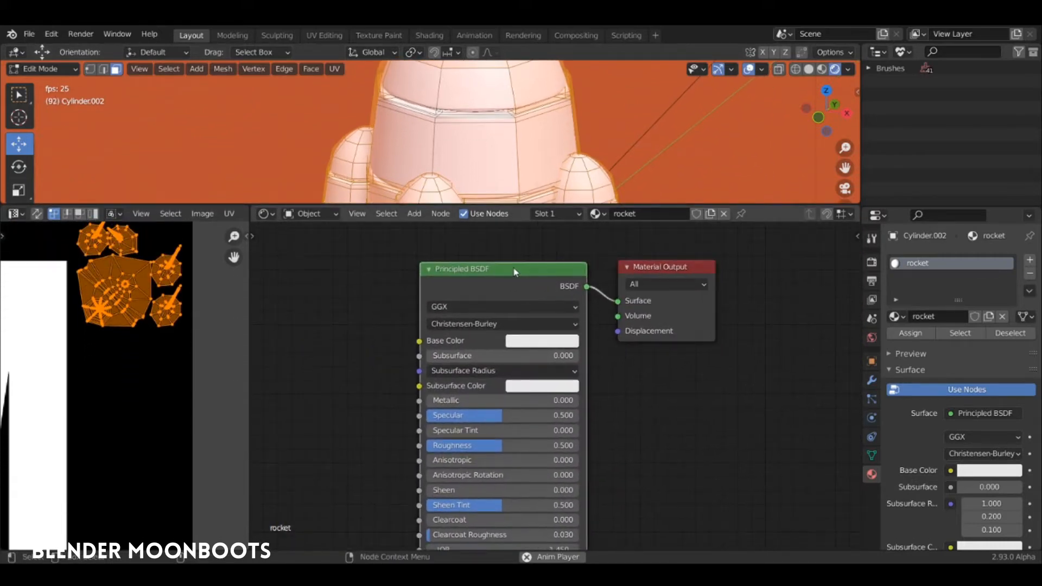
{"action": "key", "text": "x"}
{"action": "left_click_drag", "start_coordinate": [644, 268], "coordinate": [707, 272]}
Step: Add a Diffuse BSDF shader node to the rocket material, in the empty space before Material Output
{"action": "key", "text": "shift+a"}
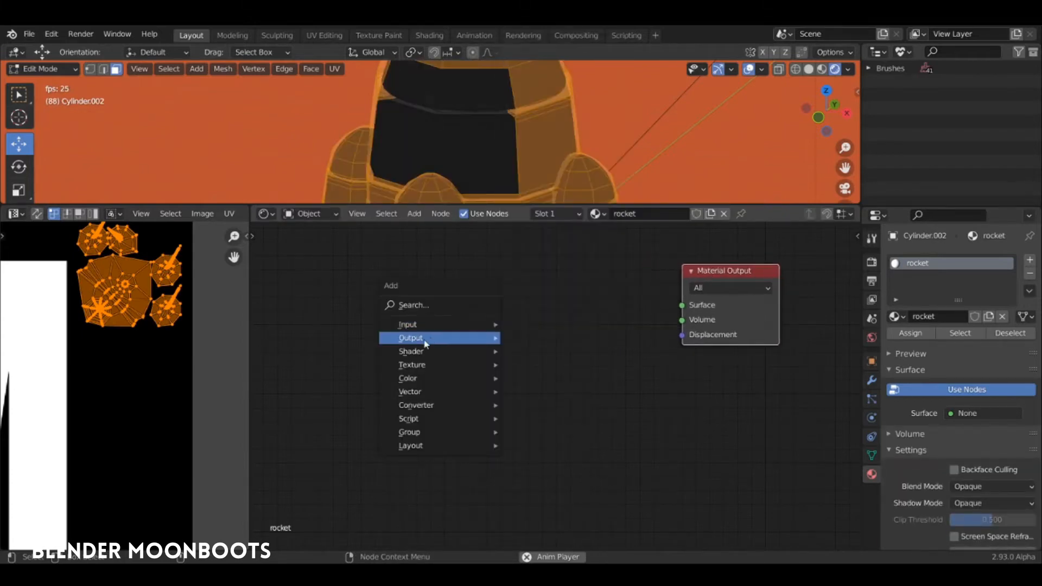
{"action": "mouse_move", "coordinate": [423, 354]}
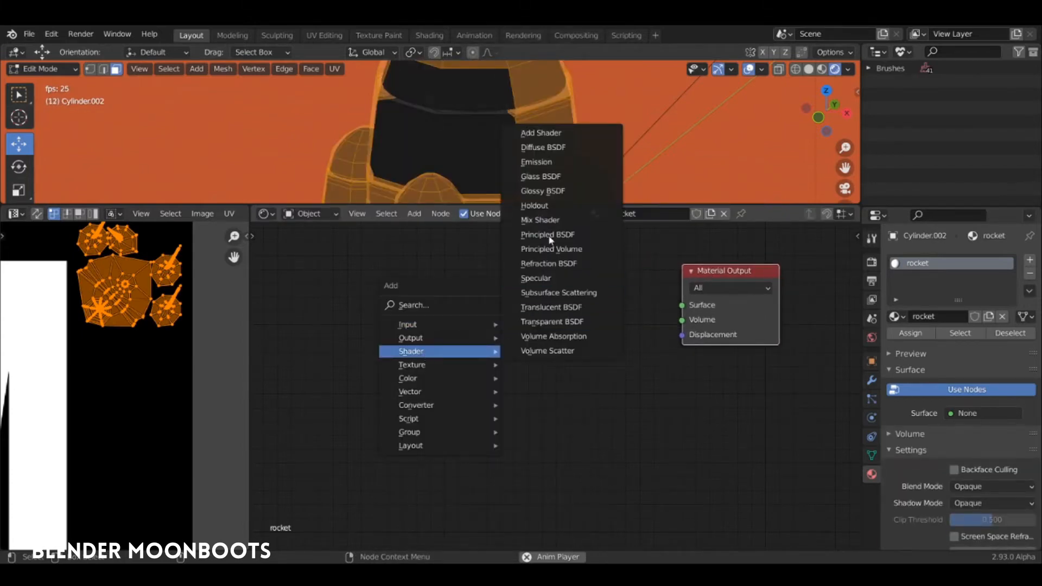
{"action": "left_click", "coordinate": [545, 147]}
{"action": "left_click", "coordinate": [503, 337]}
{"action": "left_click_drag", "start_coordinate": [470, 305], "coordinate": [459, 289]}
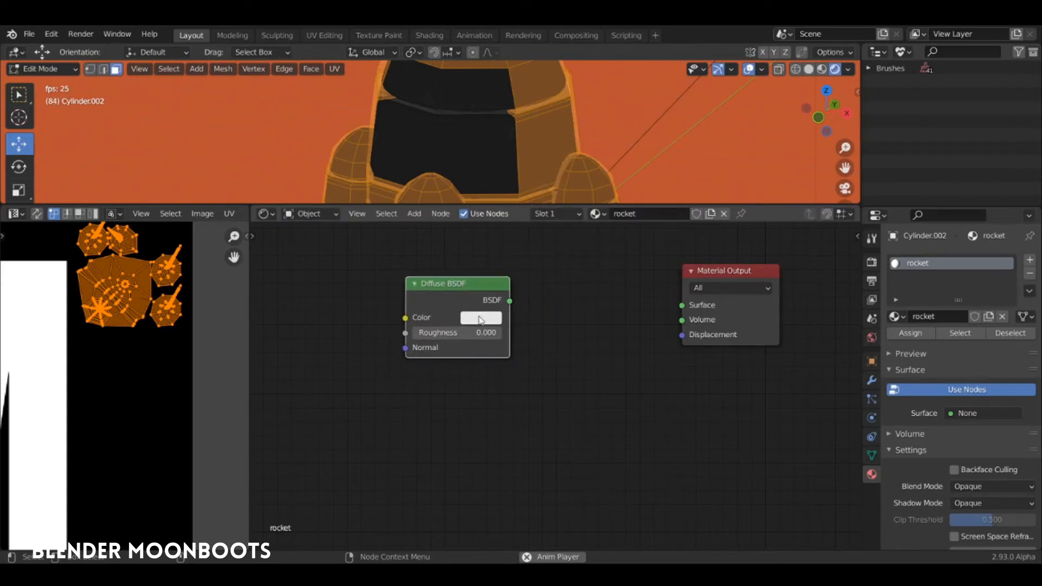
Step: Colour the Diffuse BSDF dark blue-purple, connect it to the Material Output's Surface and return to Object Mode
{"action": "left_click", "coordinate": [479, 318]}
{"action": "mouse_move", "coordinate": [538, 165]}
{"action": "left_mouse_down"}
{"action": "mouse_move", "coordinate": [531, 162]}
{"action": "mouse_move", "coordinate": [549, 147]}
{"action": "mouse_move", "coordinate": [547, 158]}
{"action": "mouse_move", "coordinate": [582, 180]}
{"action": "left_mouse_up"}
{"action": "left_click_drag", "start_coordinate": [510, 300], "coordinate": [682, 305]}
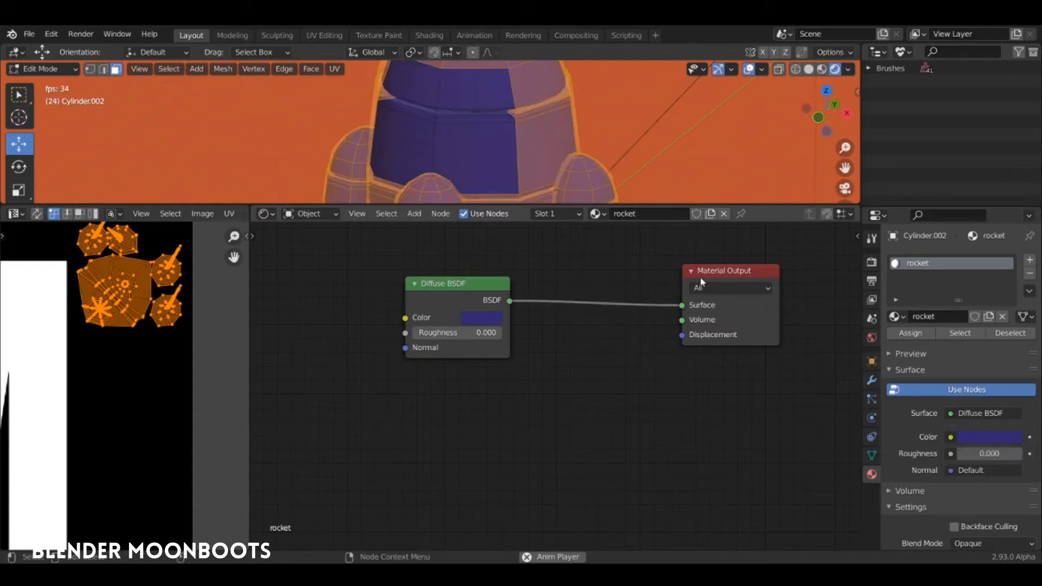
{"action": "key", "text": "Tab"}
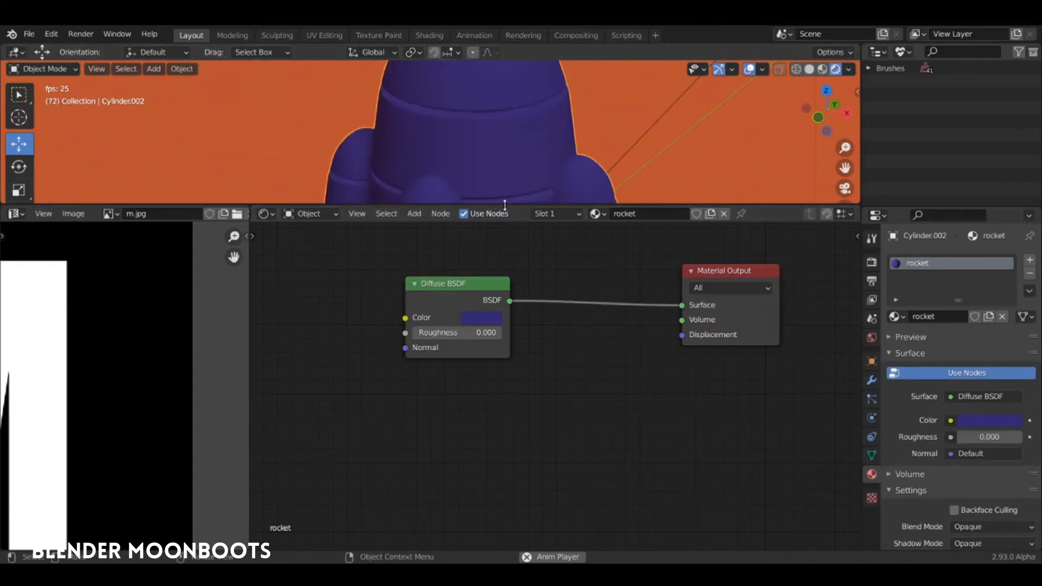
Step: Give the 3D viewport more height and space the Diffuse BSDF and Material Output nodes further apart
{"action": "left_click_drag", "start_coordinate": [507, 205], "coordinate": [496, 259]}
{"action": "left_click_drag", "start_coordinate": [477, 312], "coordinate": [423, 349]}
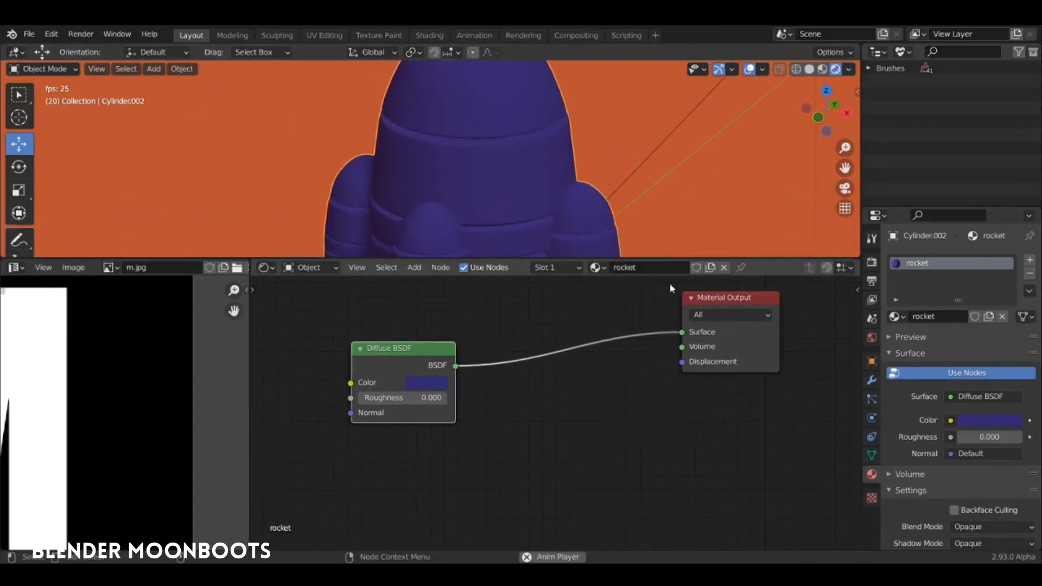
{"action": "left_click", "coordinate": [726, 316]}
{"action": "left_click_drag", "start_coordinate": [685, 301], "coordinate": [717, 302]}
{"action": "left_click_drag", "start_coordinate": [401, 354], "coordinate": [418, 330]}
Step: Duplicate the Diffuse BSDF node below the original and give the copy a lighter purple colour
{"action": "key", "text": "shift+d"}
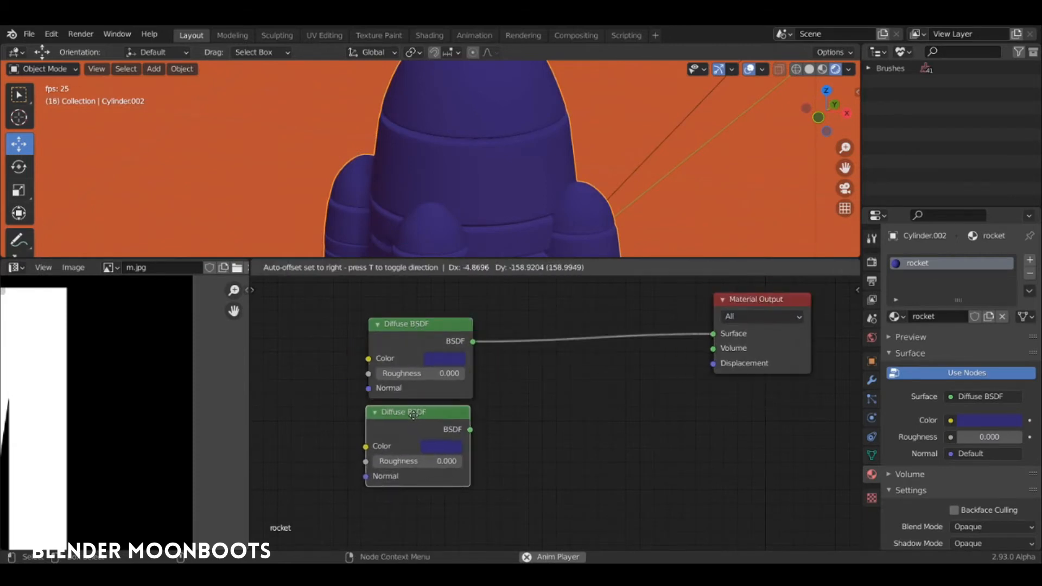
{"action": "left_click", "coordinate": [416, 423]}
{"action": "left_click", "coordinate": [442, 451]}
{"action": "left_click_drag", "start_coordinate": [537, 298], "coordinate": [541, 280]}
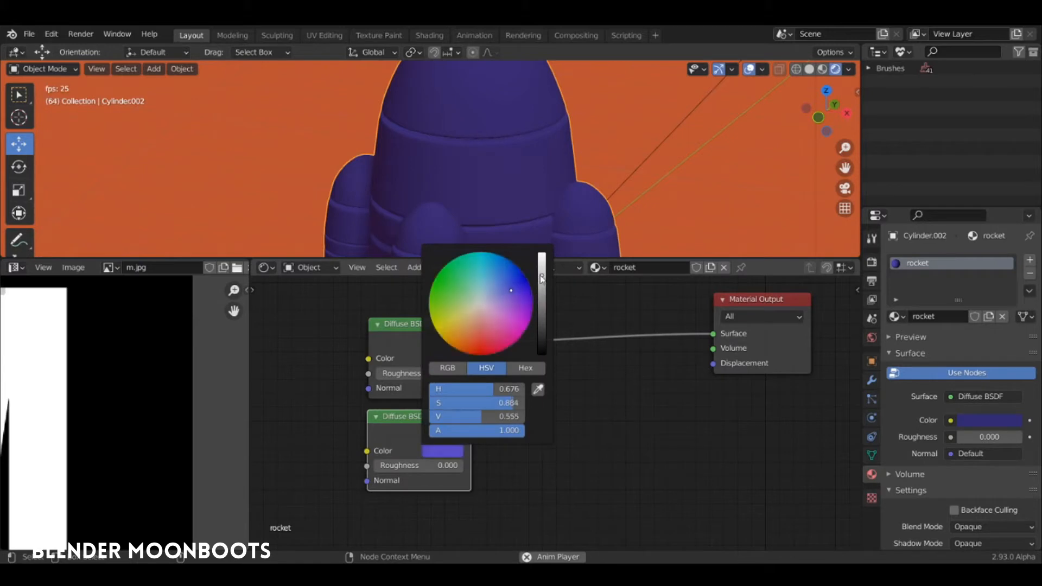
{"action": "left_click", "coordinate": [501, 294]}
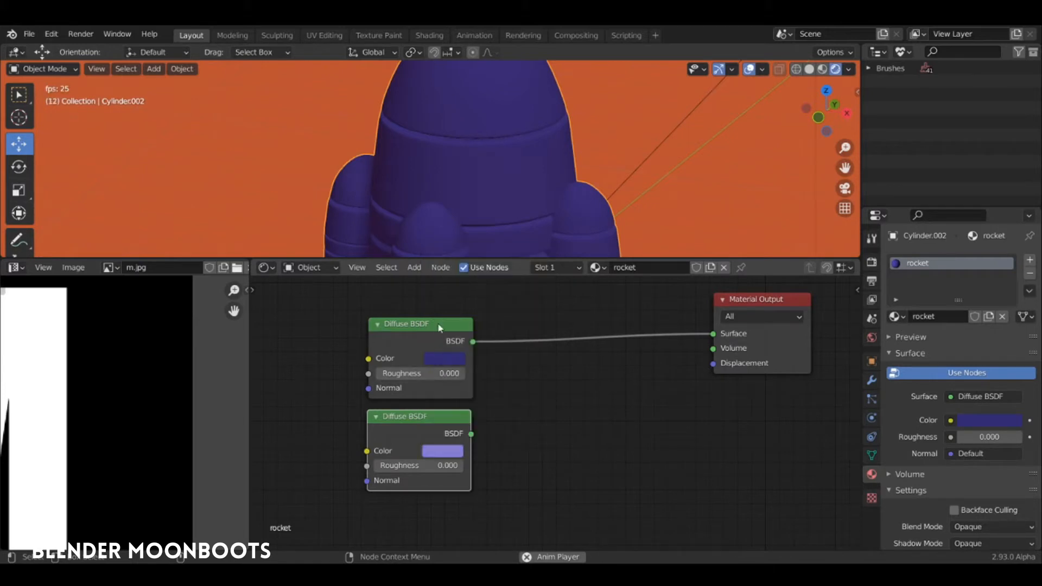
{"action": "left_click_drag", "start_coordinate": [437, 418], "coordinate": [439, 426]}
Step: Insert a Mix Shader between the dark Diffuse BSDF and Material Output, and connect the light Diffuse BSDF to its second shader input
{"action": "key", "text": "shift+a"}
{"action": "mouse_move", "coordinate": [552, 402]}
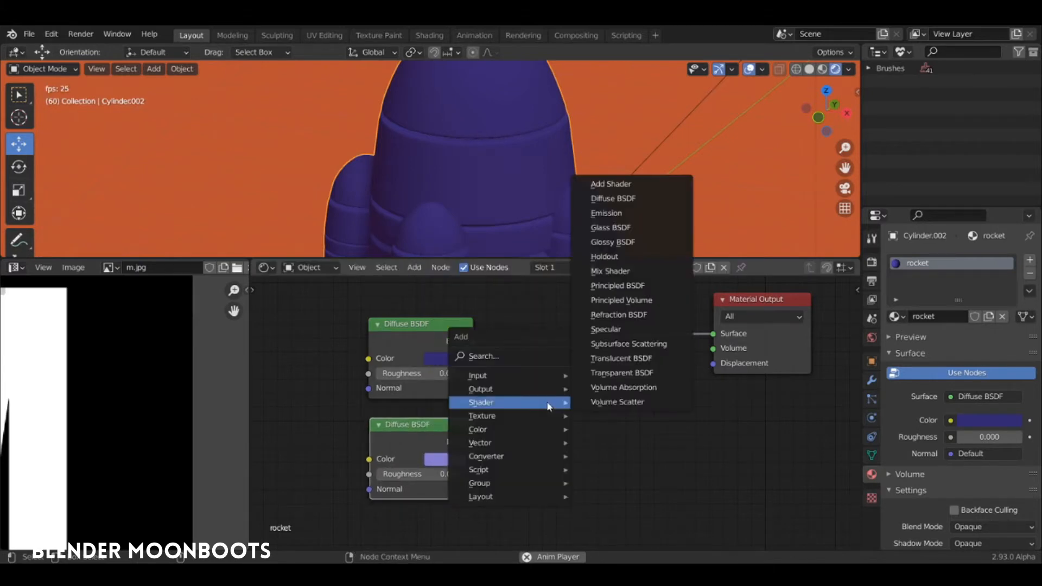
{"action": "left_click", "coordinate": [621, 271]}
{"action": "left_click", "coordinate": [608, 326]}
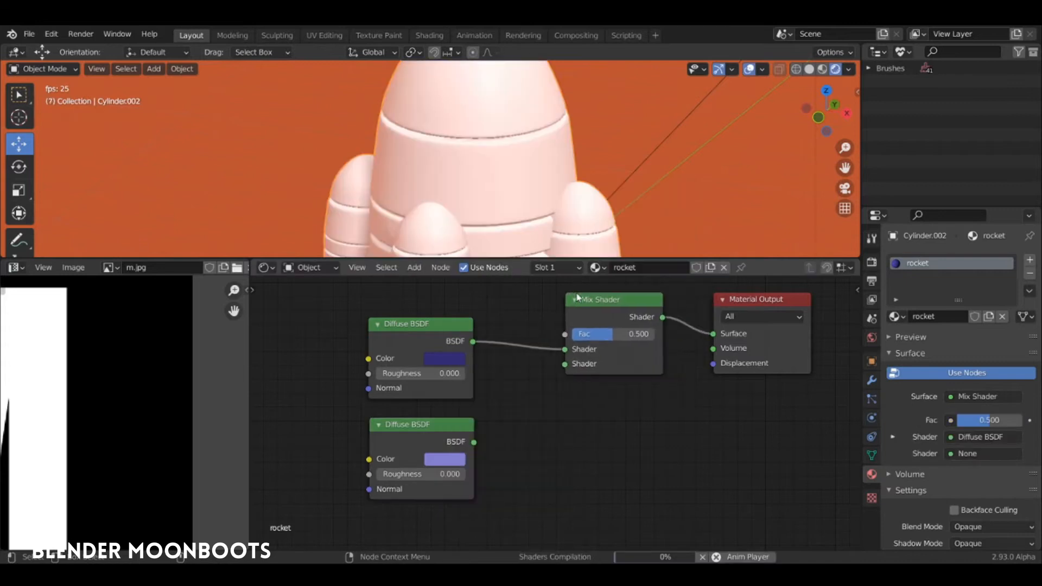
{"action": "left_click_drag", "start_coordinate": [474, 442], "coordinate": [491, 438]}
{"action": "left_click_drag", "start_coordinate": [569, 367], "coordinate": [592, 341]}
{"action": "middle_click_drag", "start_coordinate": [614, 414], "coordinate": [606, 455]}
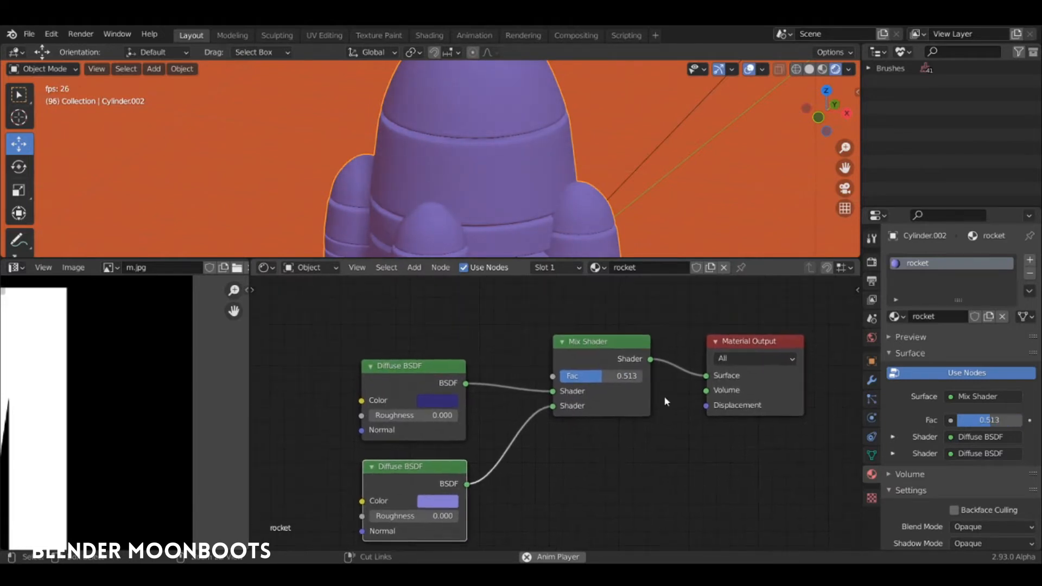
Step: Move the shader and output nodes lower to clear space above them, and fit the whole M image in its editor
{"action": "left_click", "coordinate": [745, 340]}
{"action": "left_click_drag", "start_coordinate": [745, 341], "coordinate": [776, 430]}
{"action": "left_click_drag", "start_coordinate": [603, 345], "coordinate": [646, 444]}
{"action": "left_click_drag", "start_coordinate": [426, 468], "coordinate": [468, 466]}
{"action": "left_click_drag", "start_coordinate": [425, 373], "coordinate": [383, 450]}
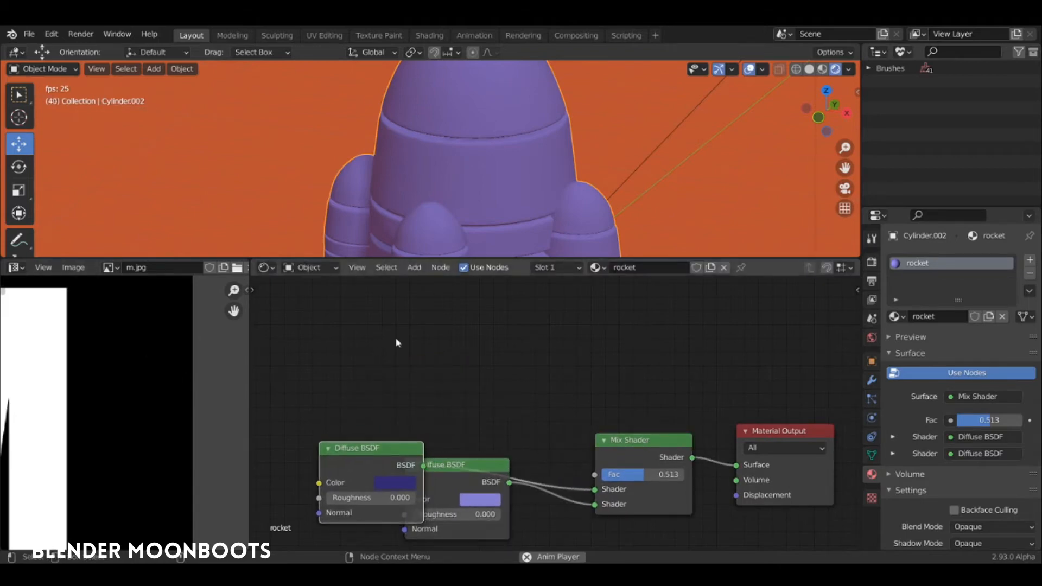
{"action": "mouse_move", "coordinate": [186, 398]}
{"action": "middle_mouse_down", "text": "ctrl"}
{"action": "mouse_move", "coordinate": [169, 426]}
{"action": "mouse_move", "coordinate": [211, 379]}
{"action": "mouse_move", "coordinate": [203, 393]}
{"action": "middle_mouse_up", "text": "ctrl"}
{"action": "middle_click_drag", "start_coordinate": [202, 393], "coordinate": [229, 389]}
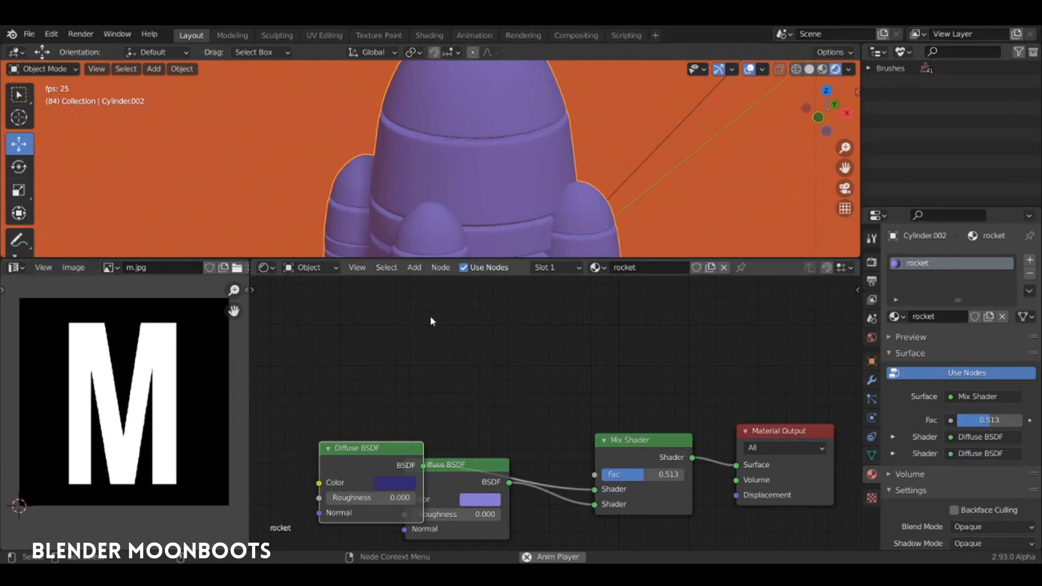
{"action": "left_click_drag", "start_coordinate": [455, 469], "coordinate": [434, 501]}
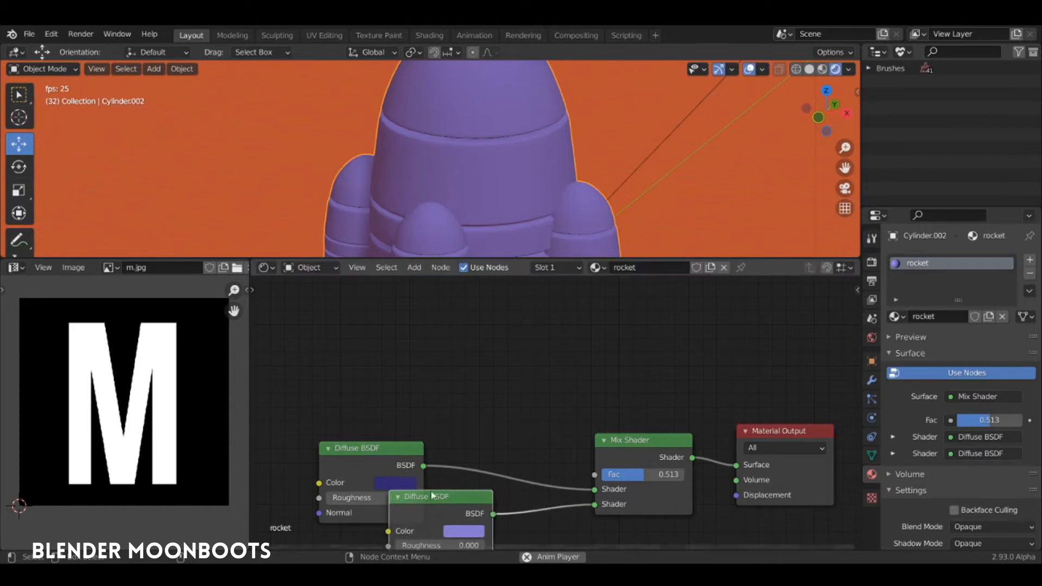
{"action": "left_click_drag", "start_coordinate": [383, 449], "coordinate": [362, 455]}
Step: Add an Image Texture node above the Diffuse BSDF nodes and load the existing m.jpg into it
{"action": "key", "text": "shift+a"}
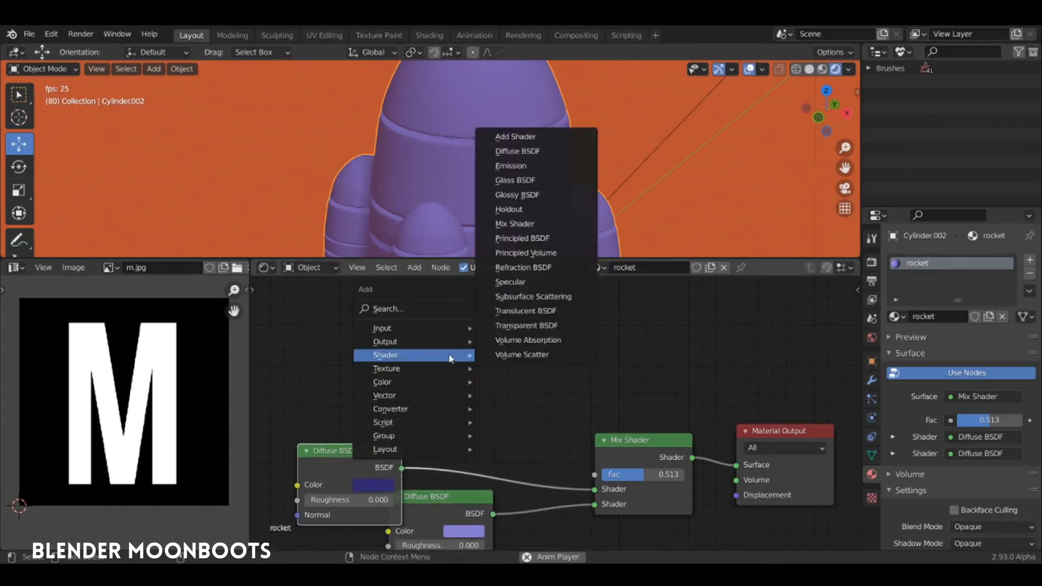
{"action": "mouse_move", "coordinate": [405, 370]}
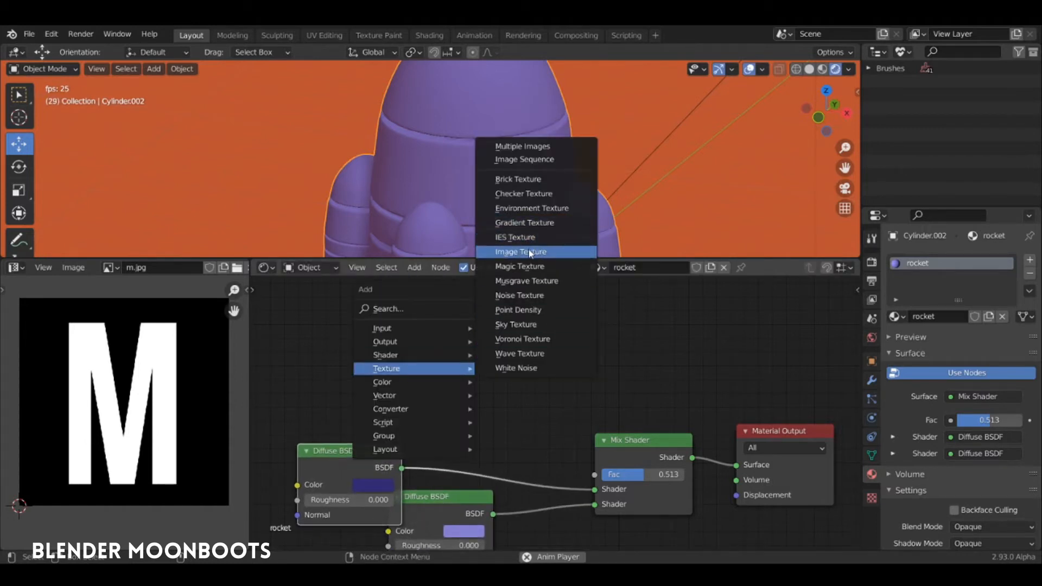
{"action": "left_click", "coordinate": [521, 251]}
{"action": "left_click", "coordinate": [395, 298]}
{"action": "left_click", "coordinate": [412, 354]}
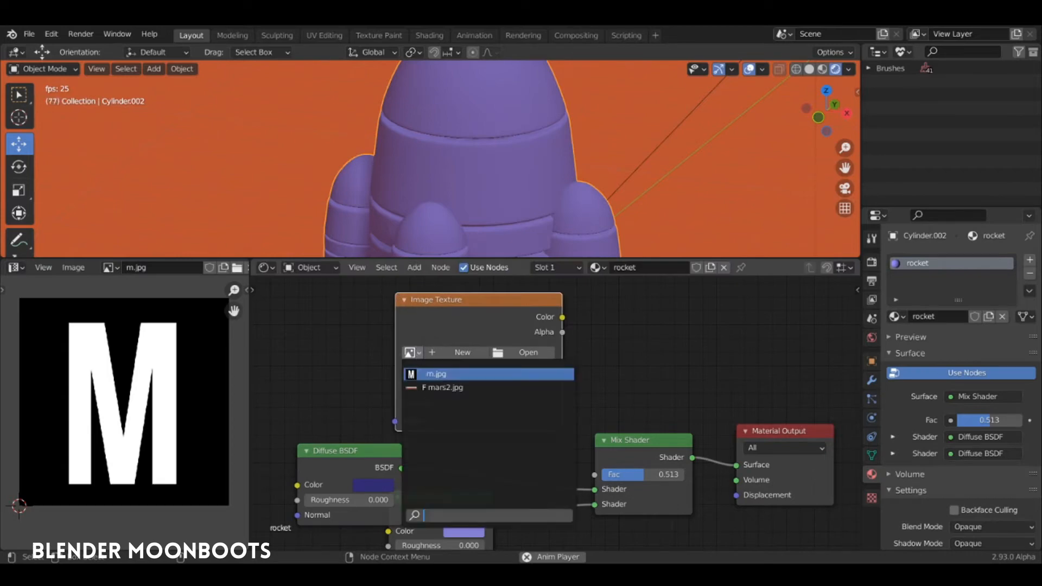
{"action": "left_click", "coordinate": [437, 374]}
{"action": "left_click_drag", "start_coordinate": [478, 302], "coordinate": [394, 292]}
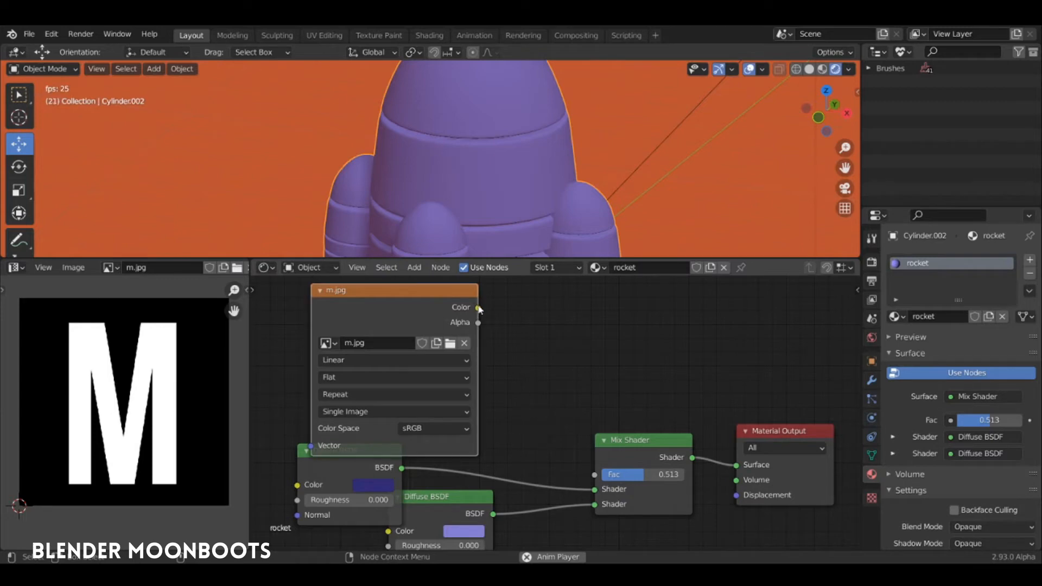
Step: Connect the m.jpg texture's Color to the Mix Shader's Fac and rearrange the two Diffuse BSDF nodes below the texture
{"action": "left_click_drag", "start_coordinate": [478, 308], "coordinate": [597, 476]}
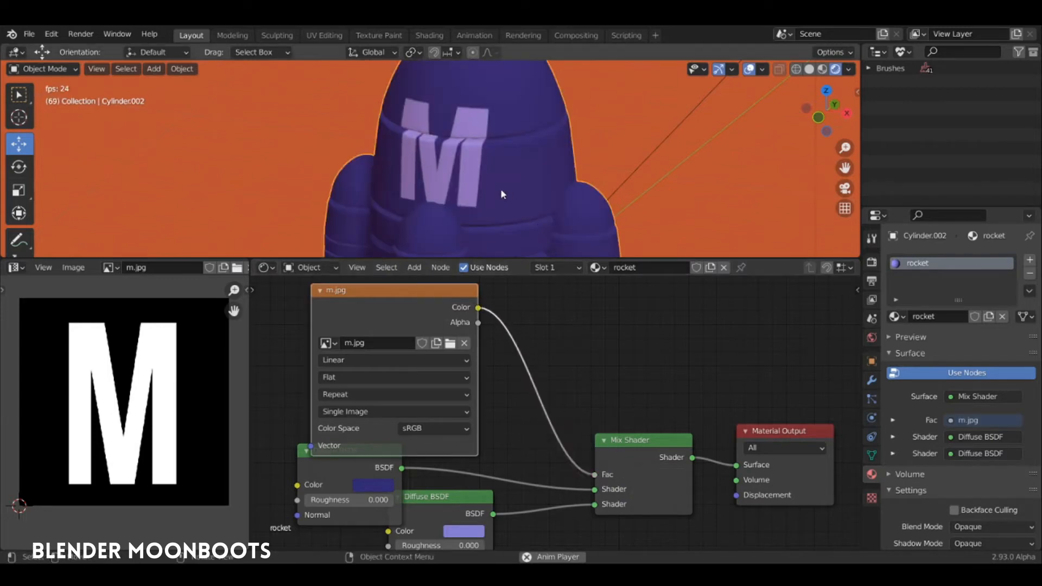
{"action": "middle_click_drag", "start_coordinate": [513, 176], "coordinate": [556, 176]}
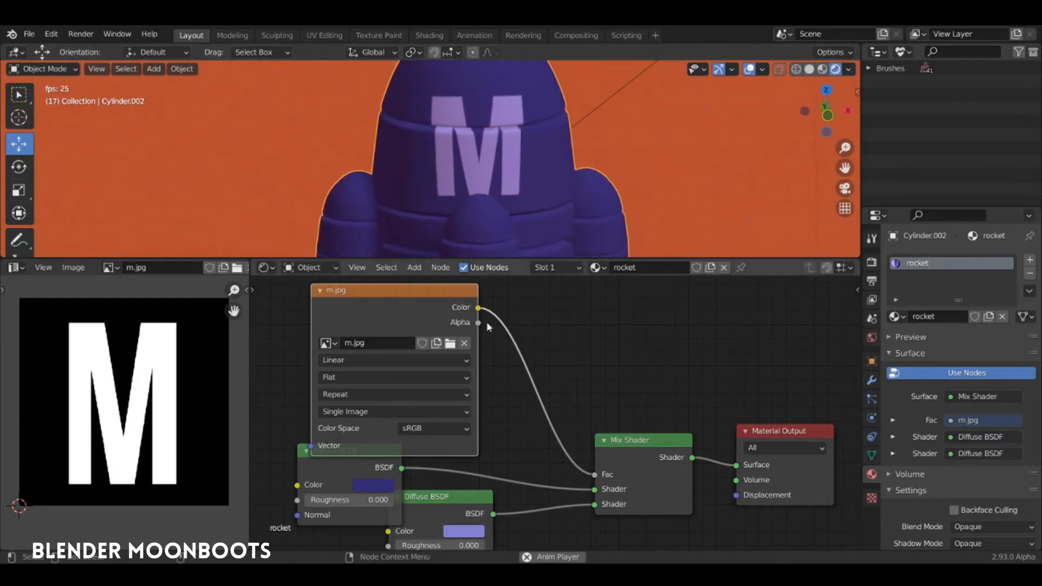
{"action": "middle_click_drag", "start_coordinate": [565, 342], "coordinate": [610, 314]}
{"action": "left_click_drag", "start_coordinate": [390, 441], "coordinate": [345, 502]}
{"action": "left_click_drag", "start_coordinate": [466, 468], "coordinate": [459, 492]}
{"action": "left_click_drag", "start_coordinate": [371, 489], "coordinate": [391, 470]}
{"action": "scroll", "coordinate": [555, 383], "scroll_direction": "down", "scroll_amount": 3}
{"action": "middle_click_drag", "start_coordinate": [560, 410], "coordinate": [637, 457]}
Step: Add Mapping and Texture Coordinate nodes feeding the m.jpg texture through UV coordinates, and space them out
{"action": "left_click", "coordinate": [509, 335]}
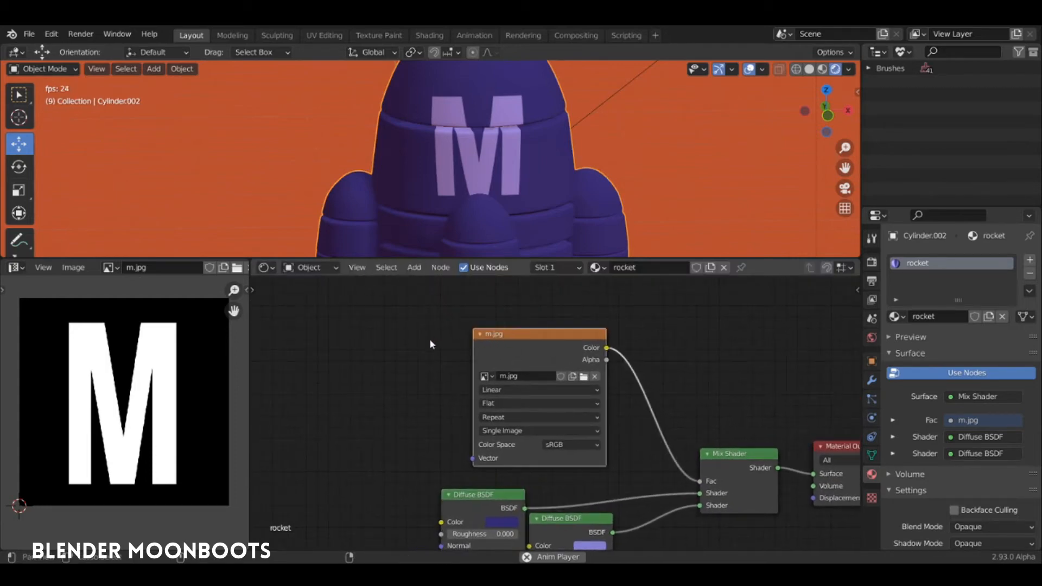
{"action": "middle_click_drag", "start_coordinate": [431, 344], "coordinate": [565, 329]}
{"action": "key", "text": "ctrl+t"}
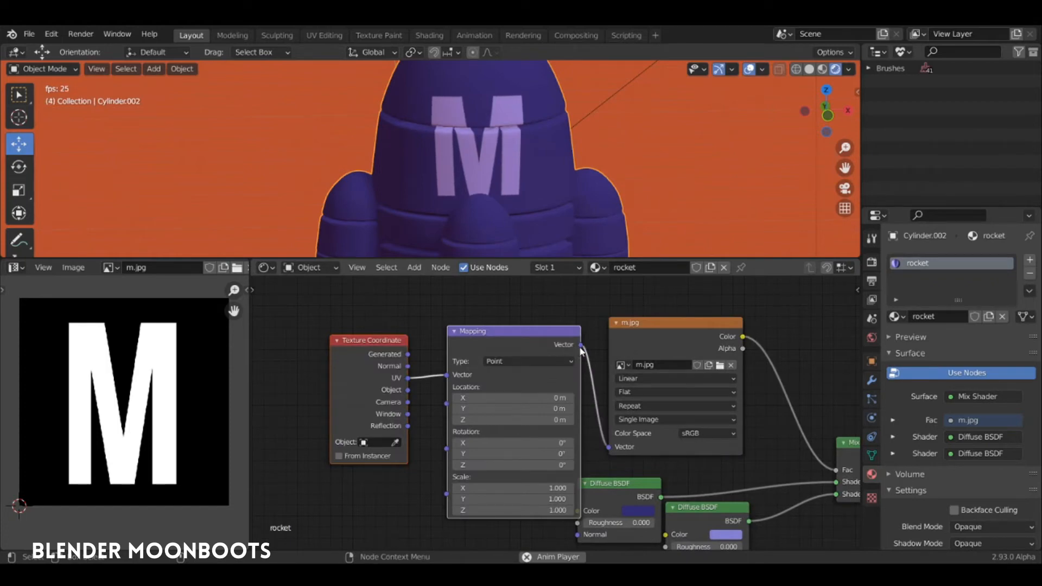
{"action": "left_click_drag", "start_coordinate": [513, 347], "coordinate": [479, 351]}
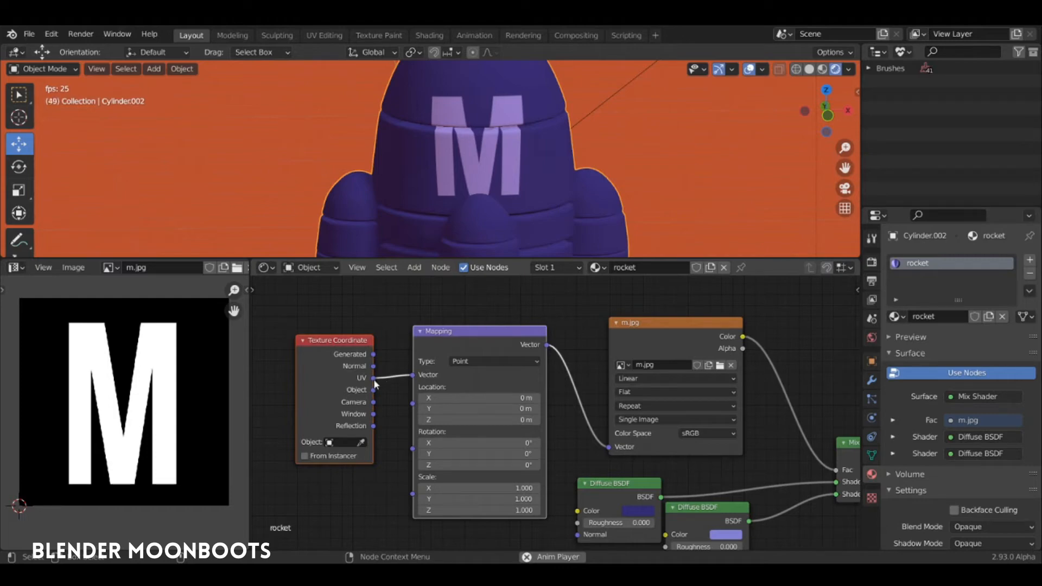
{"action": "scroll", "coordinate": [387, 361], "scroll_direction": "up", "scroll_amount": 3}
{"action": "left_click_drag", "start_coordinate": [320, 326], "coordinate": [362, 322]}
{"action": "left_click", "coordinate": [310, 325]}
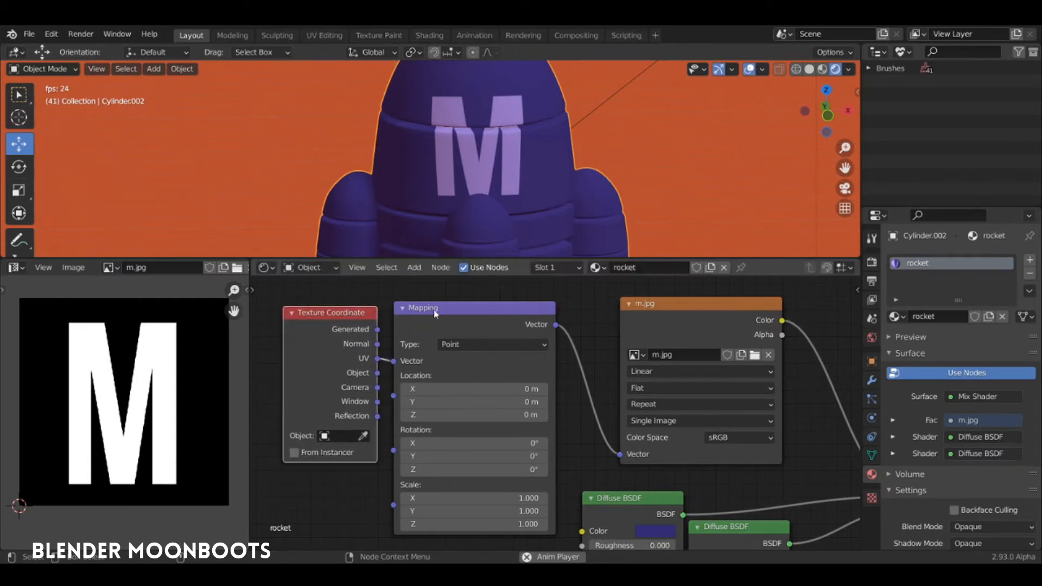
Step: Adjust the positions of the m.jpg texture node and the dark Diffuse BSDF node in the node layout
{"action": "middle_click_drag", "start_coordinate": [585, 332], "coordinate": [409, 318]}
{"action": "left_click_drag", "start_coordinate": [485, 297], "coordinate": [469, 304]}
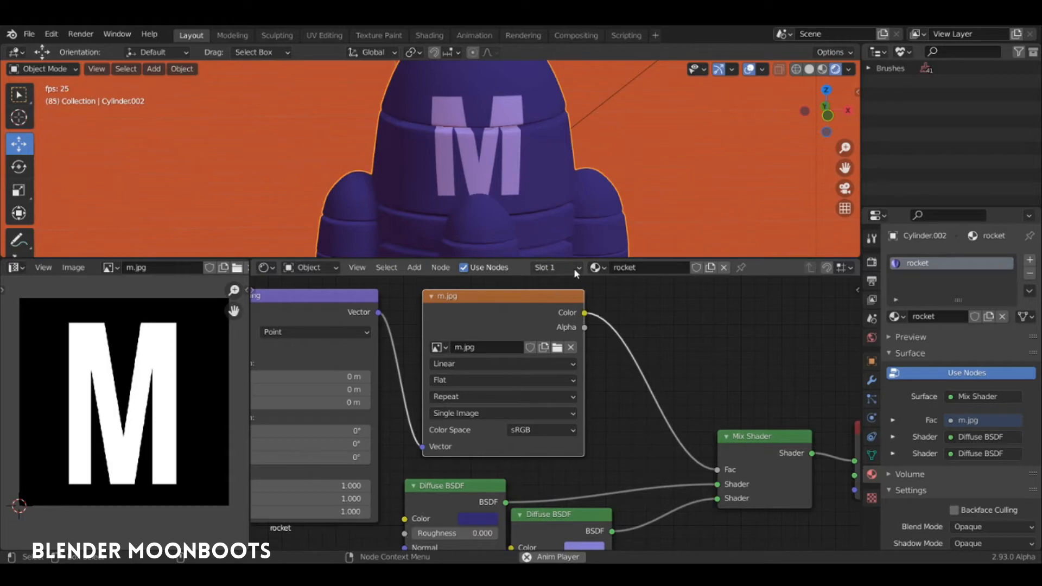
{"action": "left_click_drag", "start_coordinate": [487, 485], "coordinate": [521, 473]}
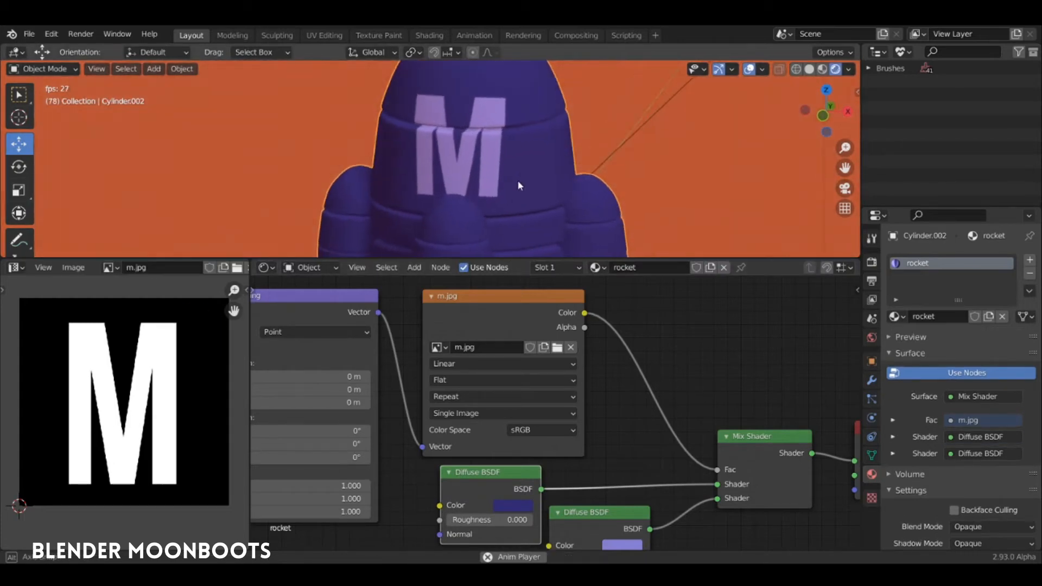
Step: Enter Edit Mode with only the front faces carrying the M selected, including the strip between them, and enlarge the 3D viewport
{"action": "key", "text": "Tab"}
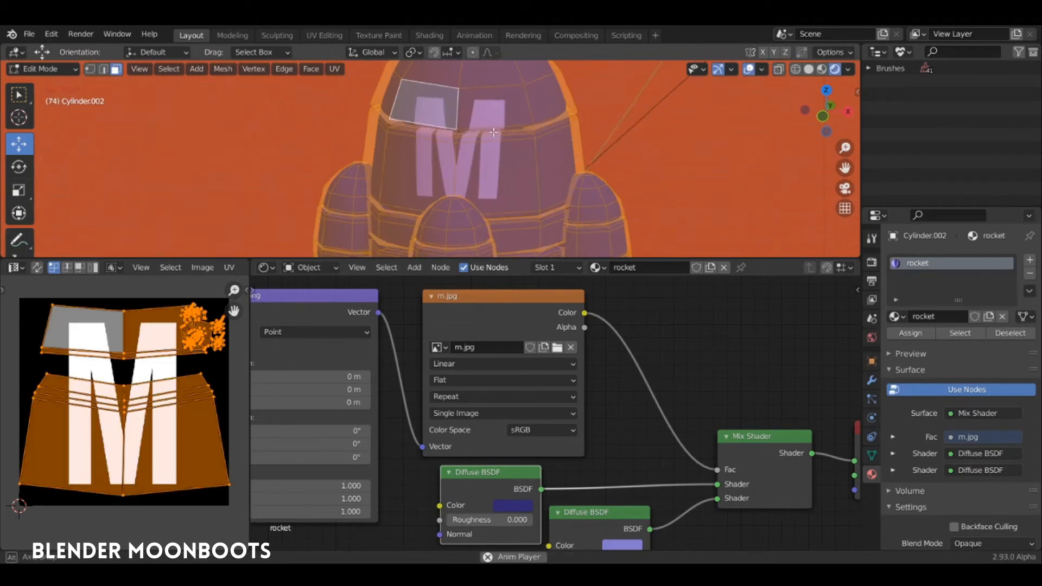
{"action": "key", "text": "alt+a"}
{"action": "key", "text": "ctrl+z"}
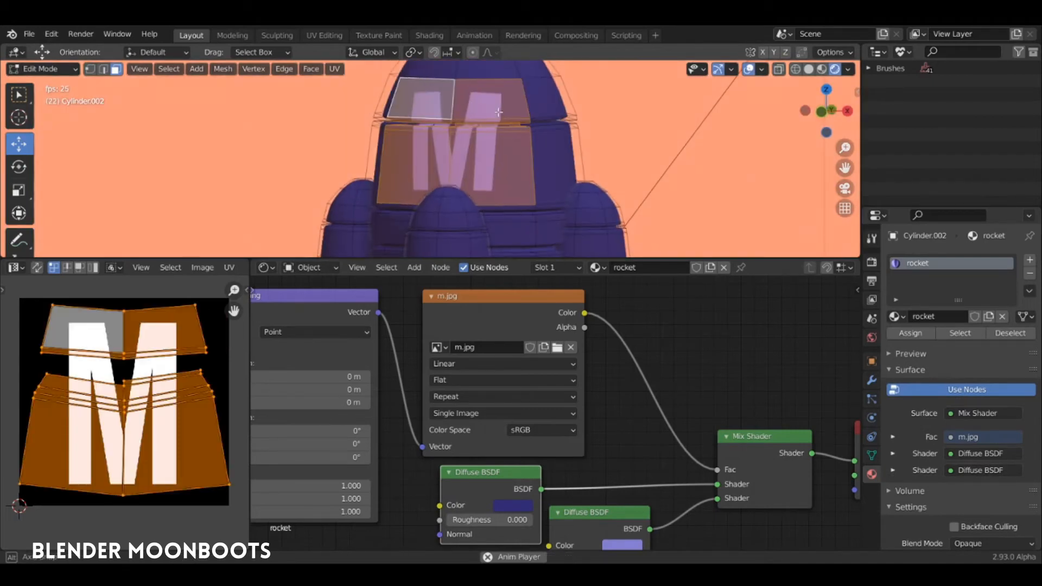
{"action": "key", "text": "ctrl+z"}
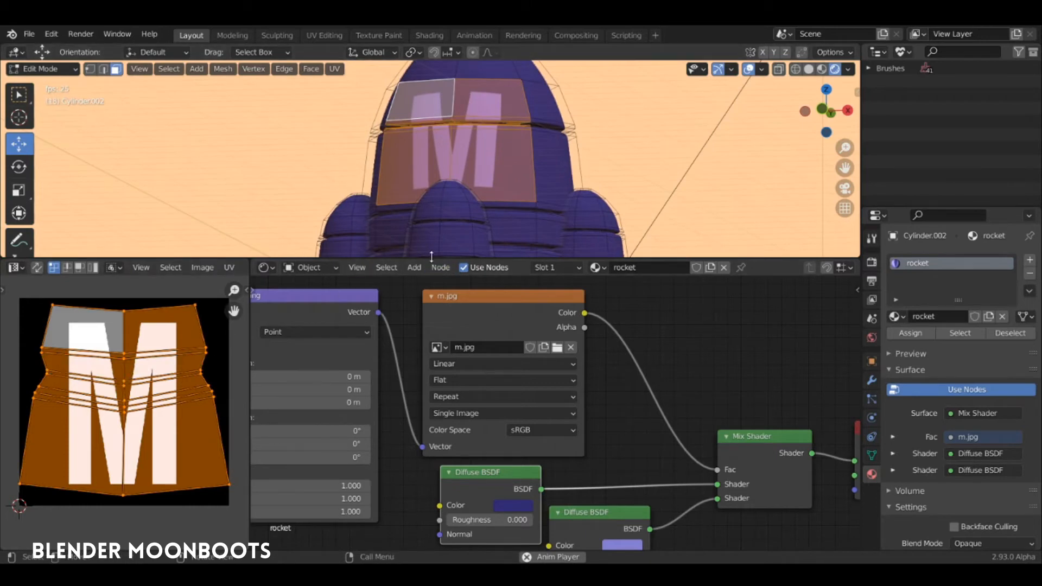
{"action": "left_click_drag", "start_coordinate": [434, 257], "coordinate": [435, 287]}
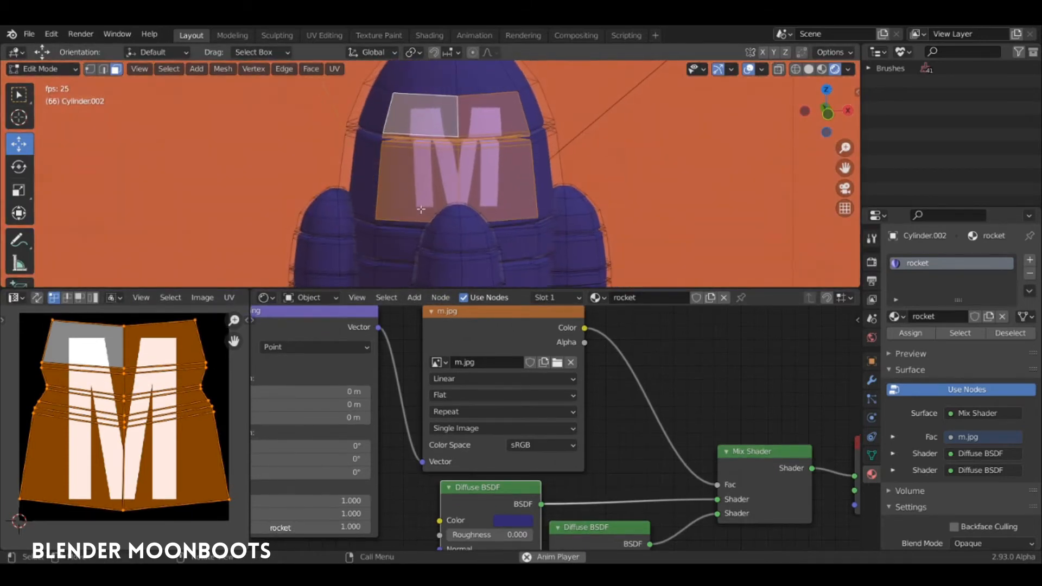
Step: Scale the two bottom corner UV points of the front island to about 0.85 so they move inward
{"action": "left_click", "coordinate": [229, 499]}
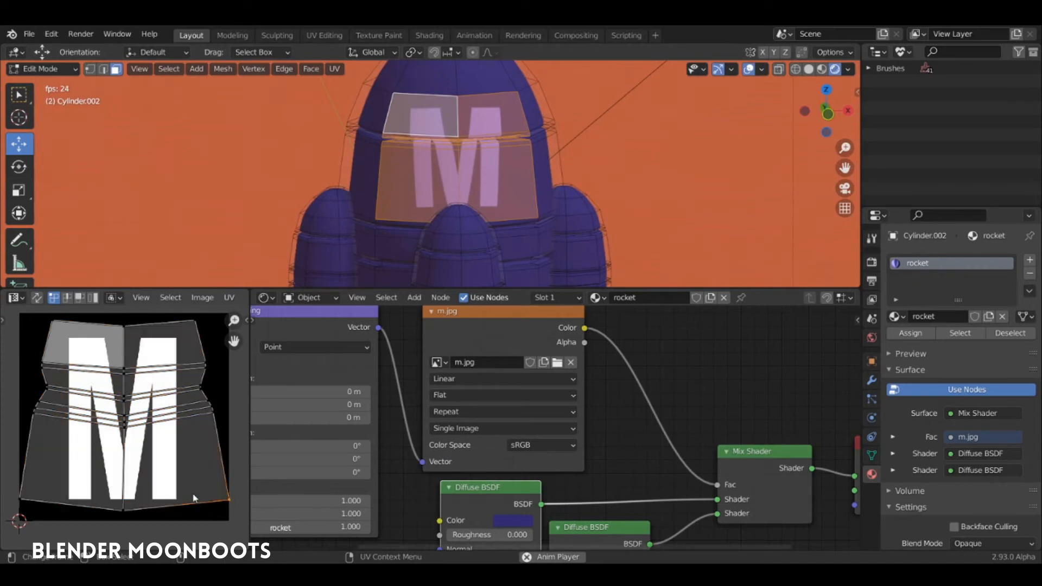
{"action": "left_click", "coordinate": [19, 498], "text": "shift"}
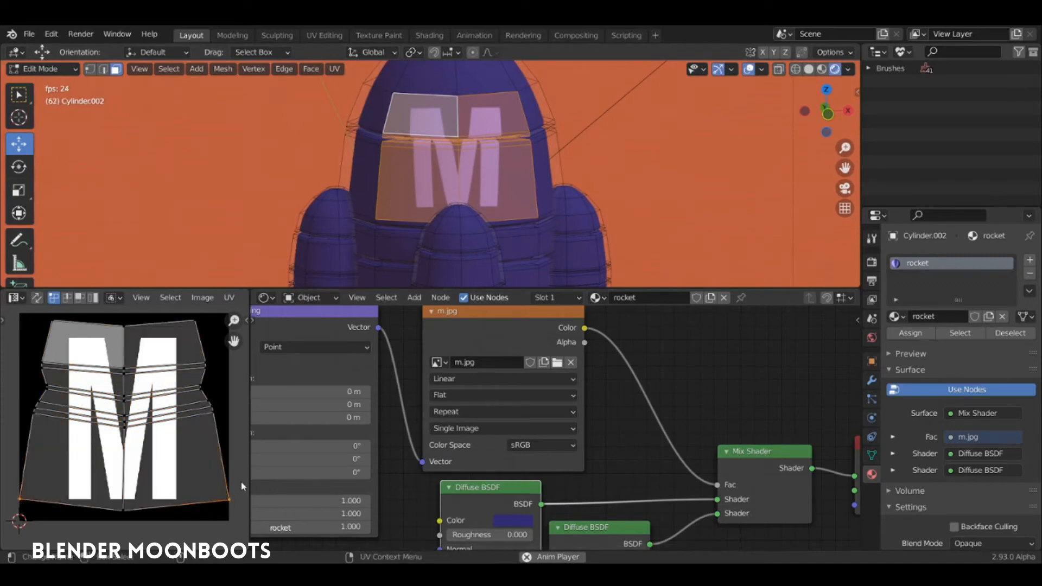
{"action": "key", "text": "s"}
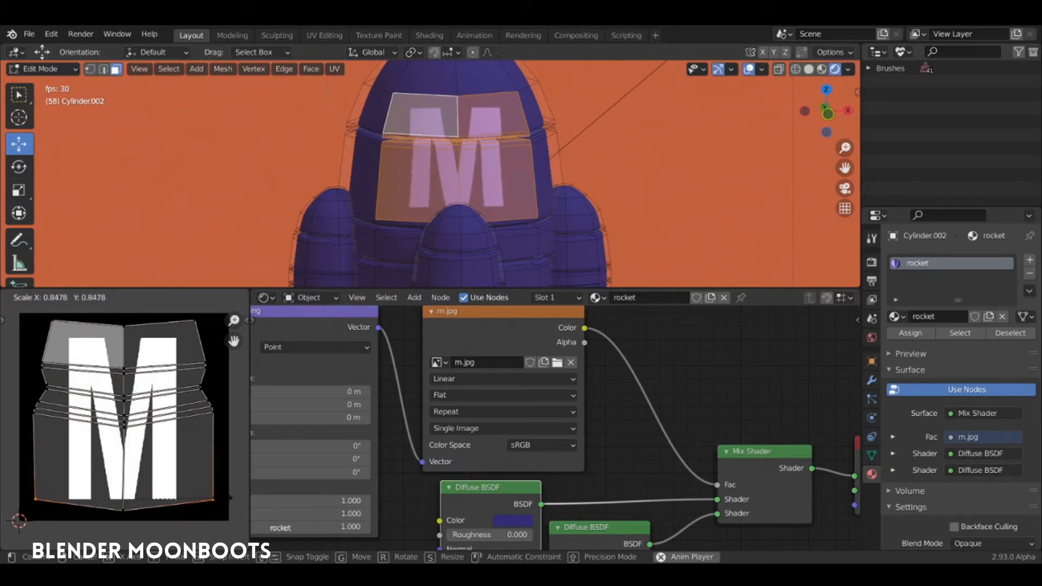
{"action": "left_click", "coordinate": [186, 338]}
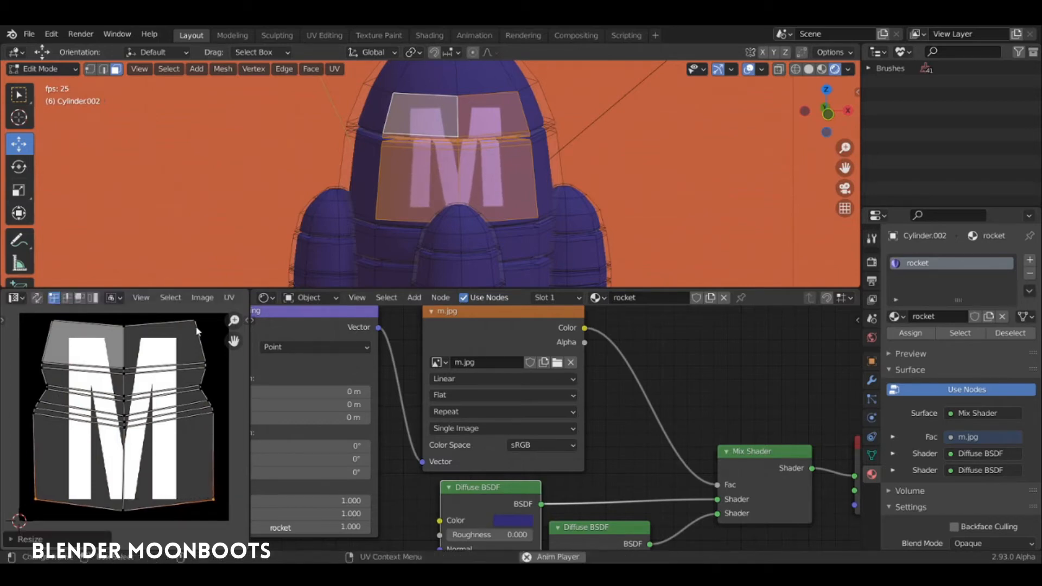
Step: Scale the two top corner UV points outward with smooth proportional editing at size 0.32, and leave Edit Mode
{"action": "left_click", "coordinate": [186, 325]}
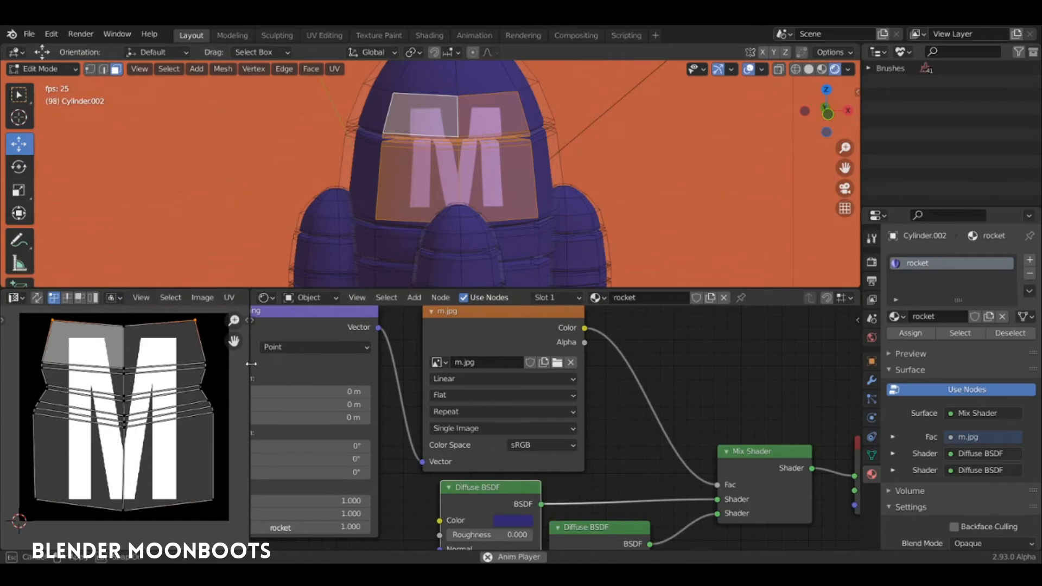
{"action": "left_click_drag", "start_coordinate": [249, 363], "coordinate": [297, 364]}
{"action": "scroll", "coordinate": [230, 298], "scroll_direction": "down", "scroll_amount": 4}
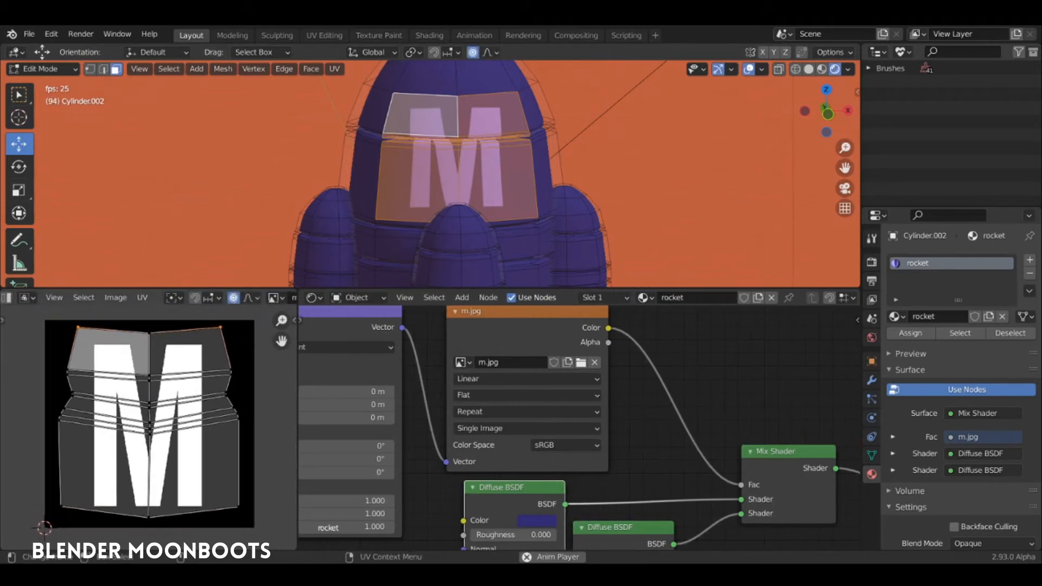
{"action": "key", "text": "s"}
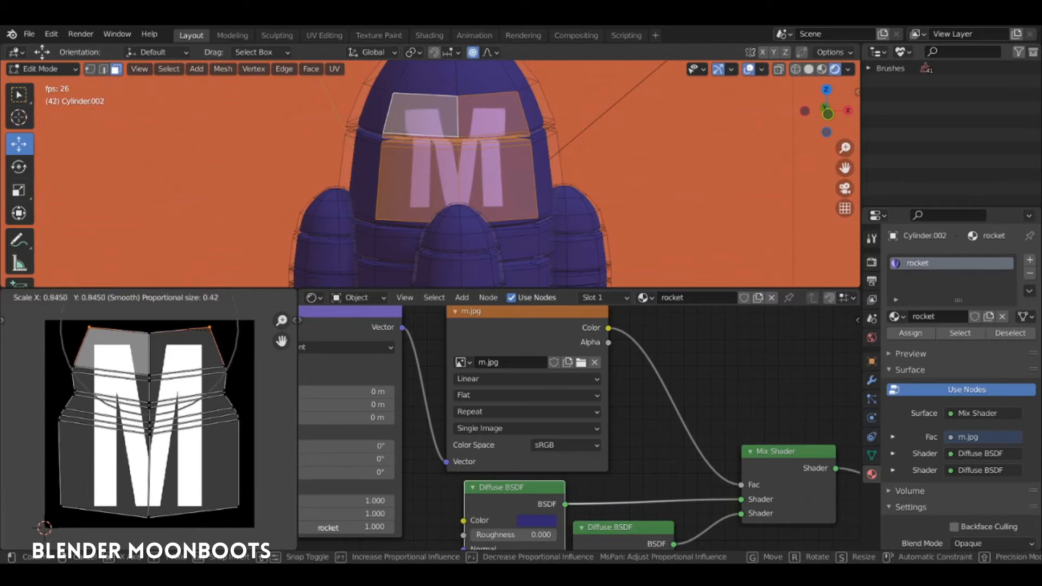
{"action": "scroll", "coordinate": [259, 332], "scroll_direction": "up", "scroll_amount": 3}
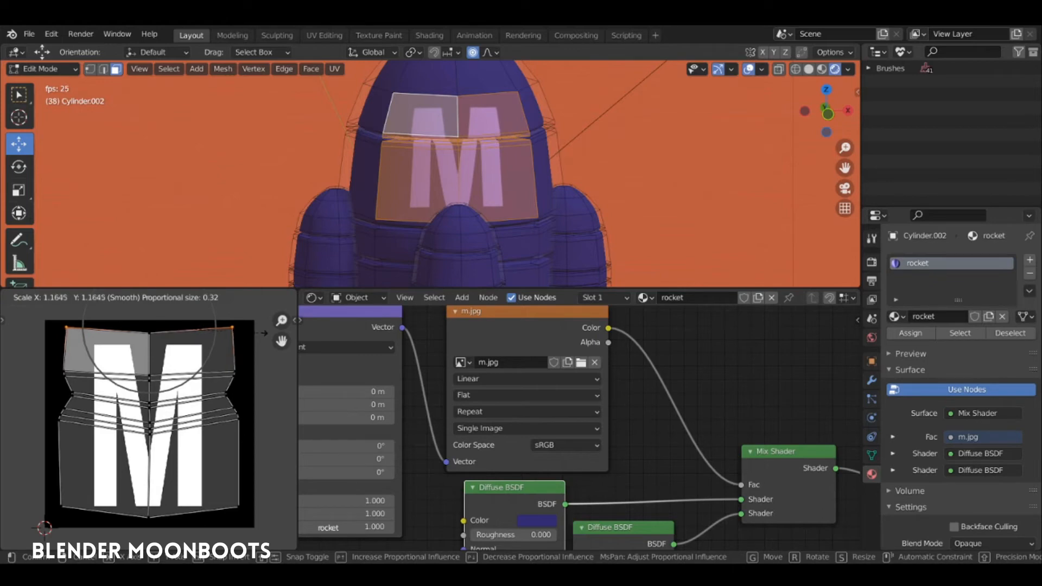
{"action": "left_click", "coordinate": [255, 333]}
{"action": "key", "text": "Tab"}
{"action": "middle_click_drag", "start_coordinate": [401, 179], "coordinate": [434, 207]}
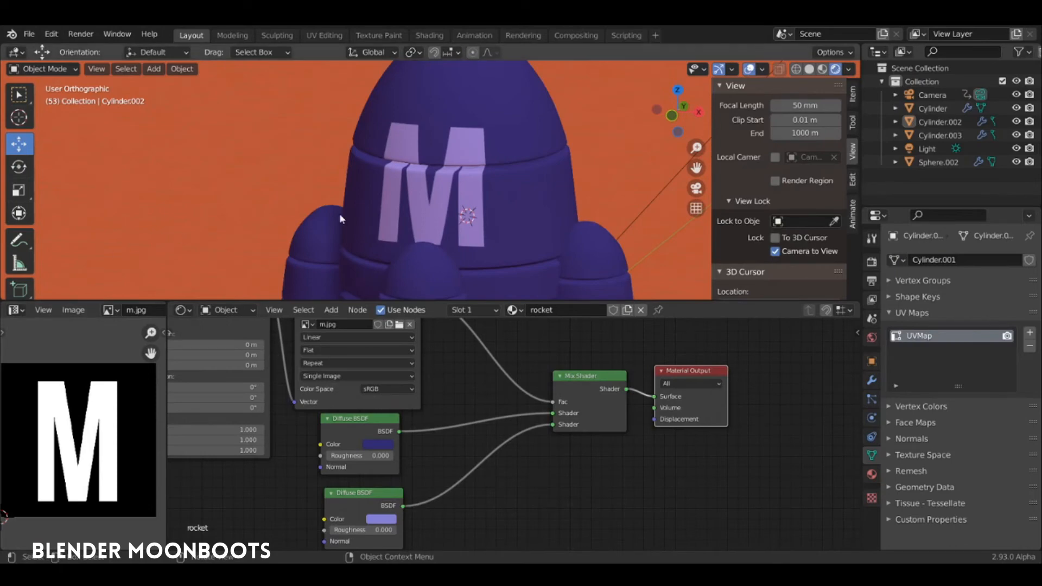
Step: Enter Edit Mode on the rocket body and select the four large back faces opposite the M, including the strips between them
{"action": "middle_click_drag", "start_coordinate": [340, 214], "coordinate": [466, 166]}
{"action": "left_click", "coordinate": [480, 203]}
{"action": "key", "text": "Tab"}
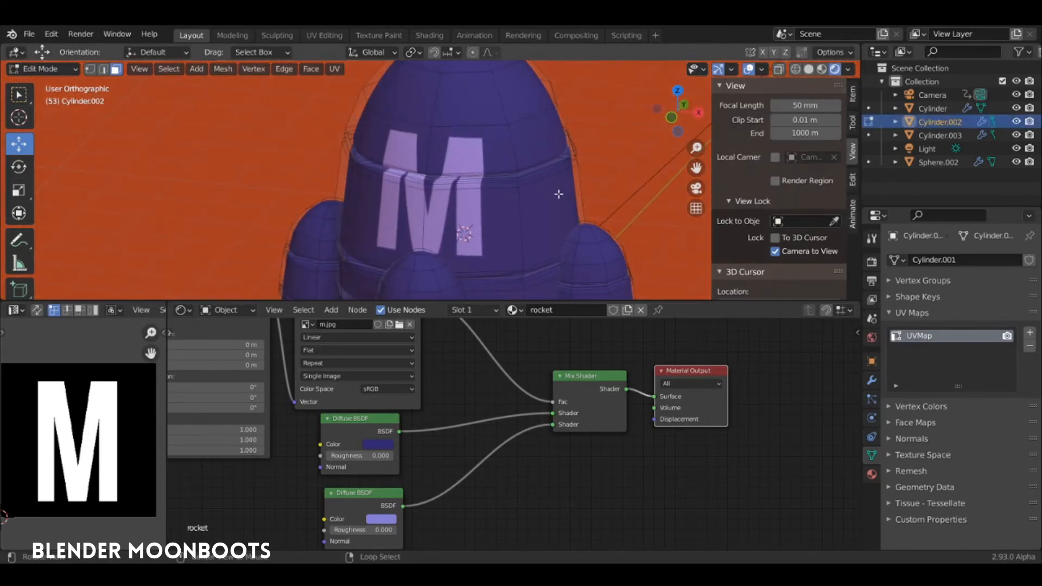
{"action": "middle_click_drag", "start_coordinate": [559, 194], "coordinate": [385, 195]}
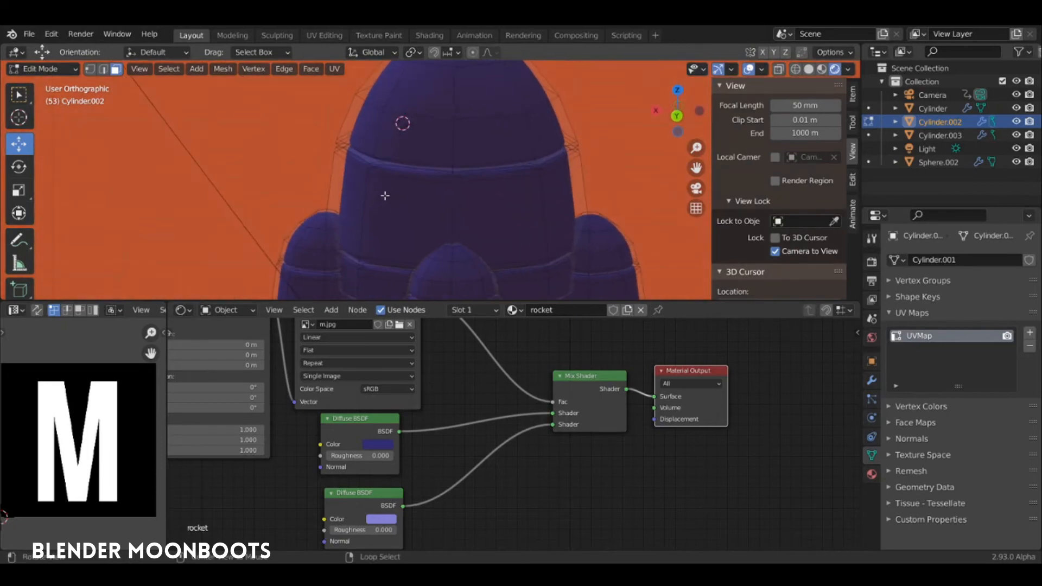
{"action": "left_click", "coordinate": [470, 151]}
{"action": "left_click", "coordinate": [471, 216], "text": "ctrl"}
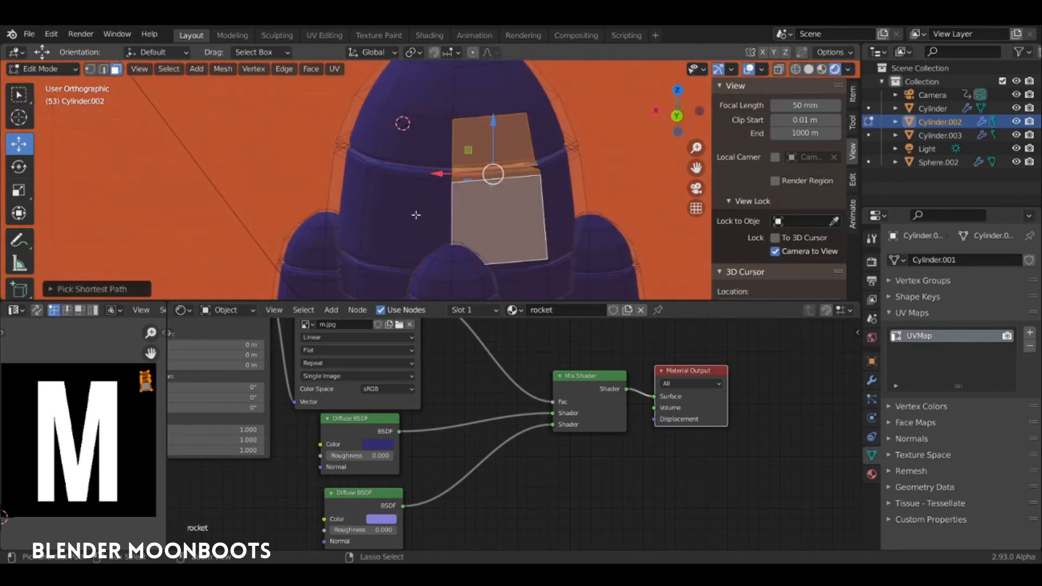
{"action": "left_click", "coordinate": [417, 213], "text": "ctrl"}
{"action": "left_click", "coordinate": [422, 149], "text": "ctrl"}
Step: Unwrap the selected back faces over m.jpg and show their layout in the enlarged UV editor
{"action": "key", "text": "ctrl+space"}
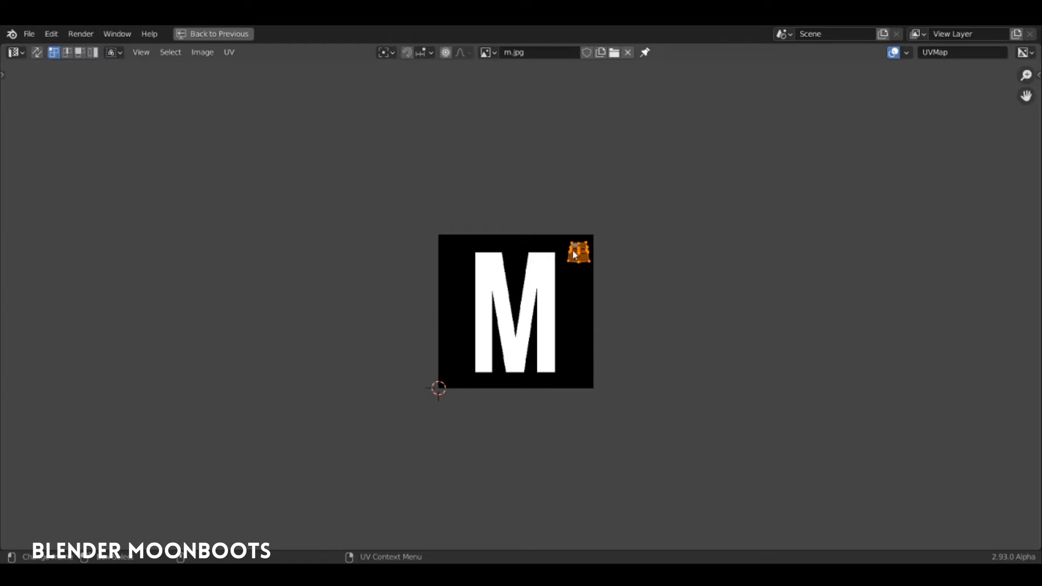
{"action": "middle_click_drag", "start_coordinate": [575, 254], "coordinate": [702, 97], "text": "ctrl"}
{"action": "middle_click_drag", "start_coordinate": [662, 194], "coordinate": [601, 225]}
{"action": "middle_click_drag", "start_coordinate": [601, 225], "coordinate": [619, 199], "text": "ctrl"}
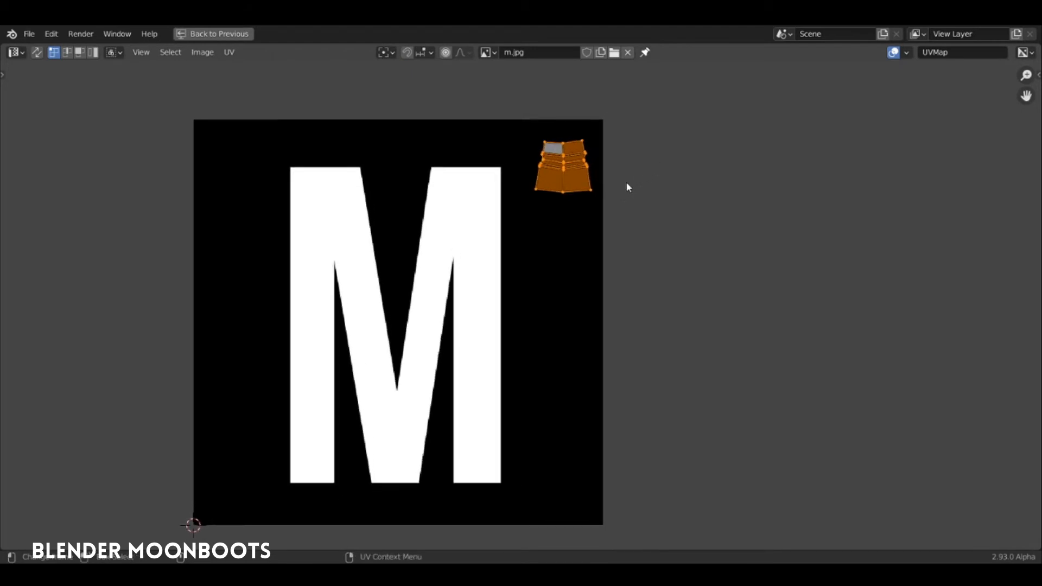
{"action": "key", "text": "ctrl+space"}
{"action": "key", "text": "u"}
{"action": "left_click", "coordinate": [484, 185]}
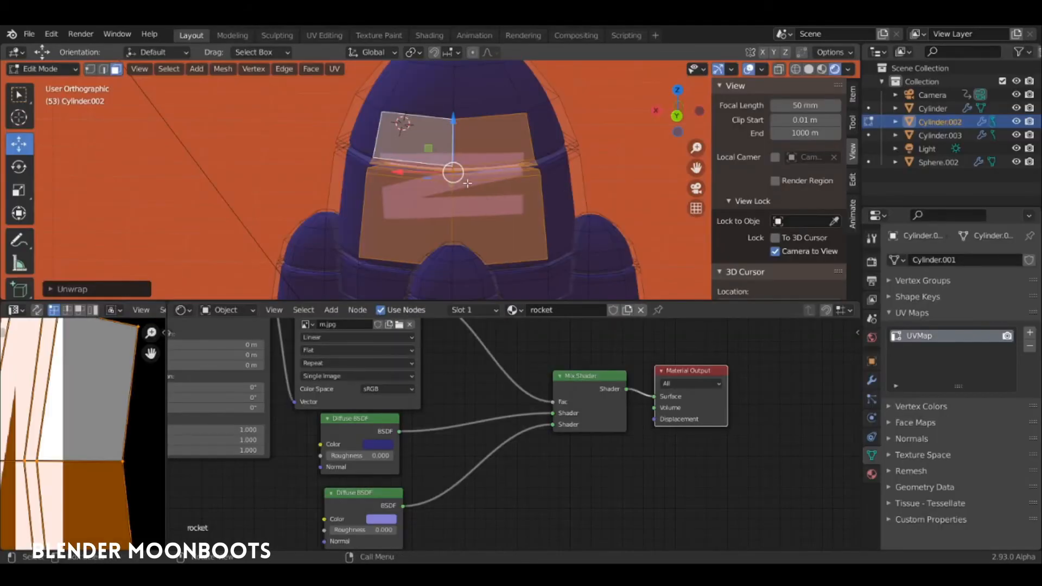
{"action": "key", "text": "ctrl+space"}
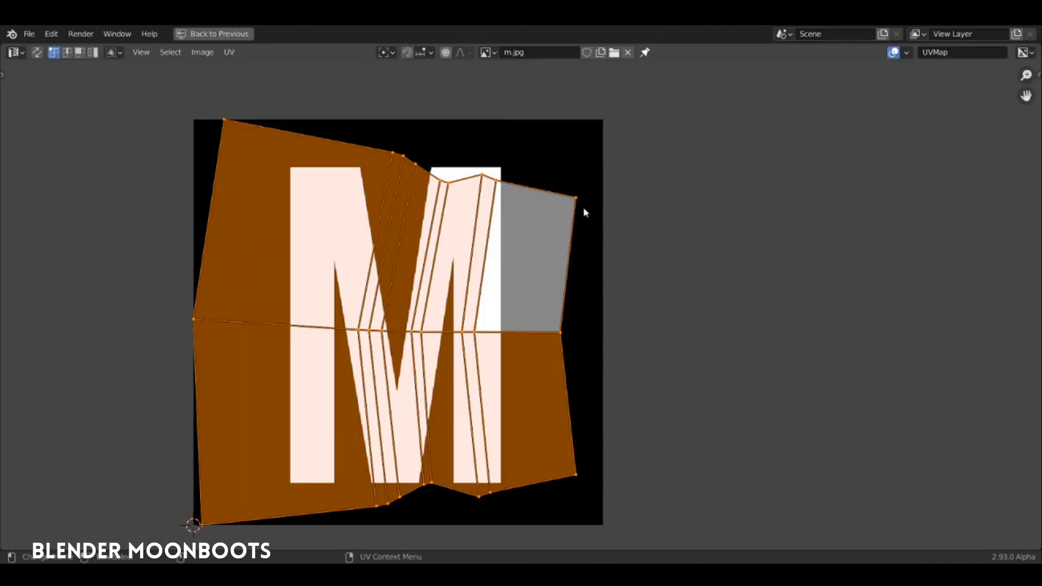
Step: Rotate the back faces' UV island about -91 degrees and shift it slightly so it is centred on the M
{"action": "key", "text": "r"}
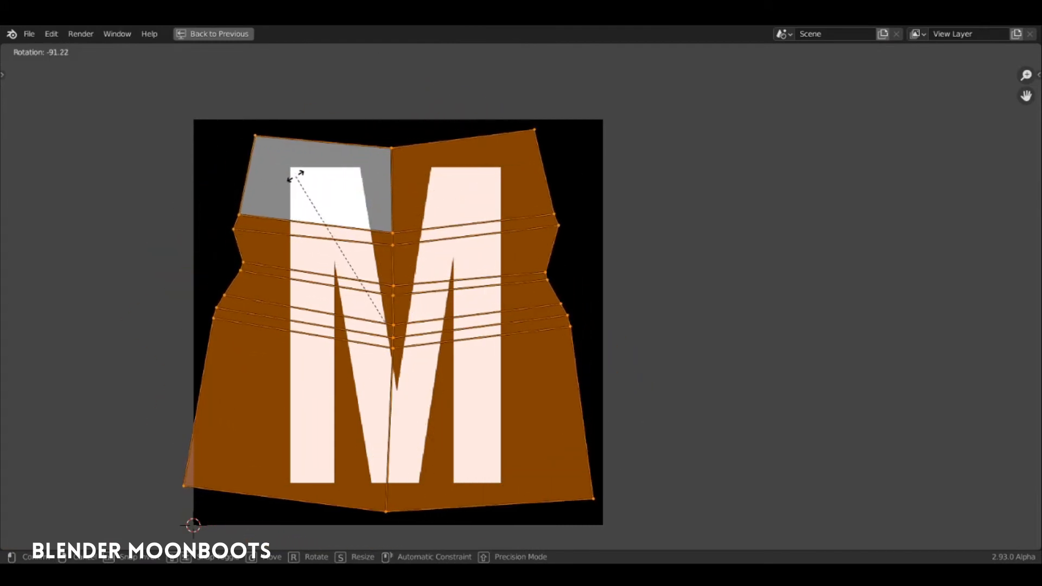
{"action": "left_click", "coordinate": [296, 176]}
{"action": "key", "text": "g"}
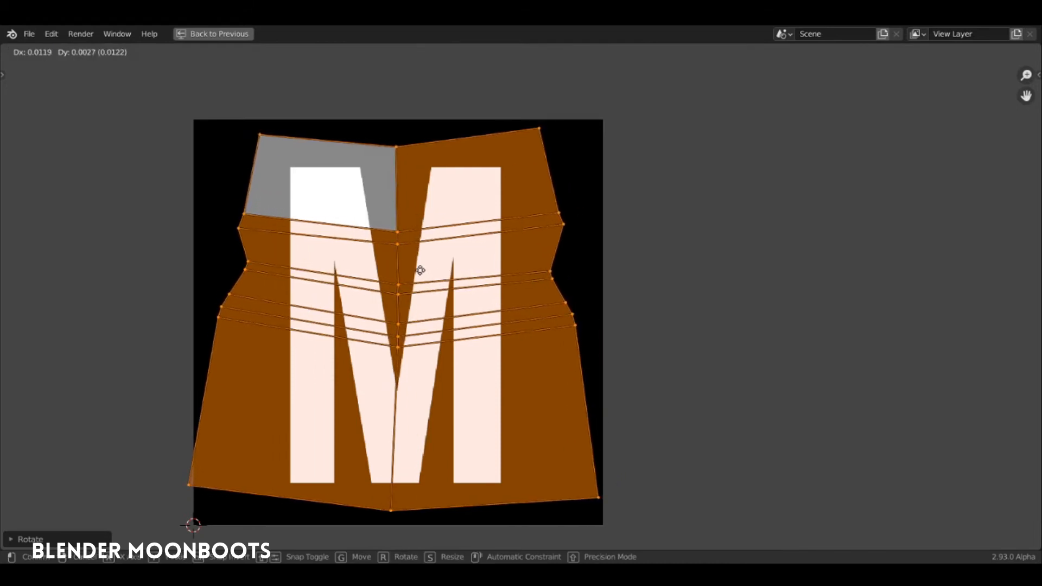
{"action": "left_click", "coordinate": [424, 270]}
{"action": "key", "text": "ctrl+space"}
{"action": "middle_click_drag", "start_coordinate": [547, 193], "coordinate": [442, 188]}
{"action": "key", "text": "ctrl+space"}
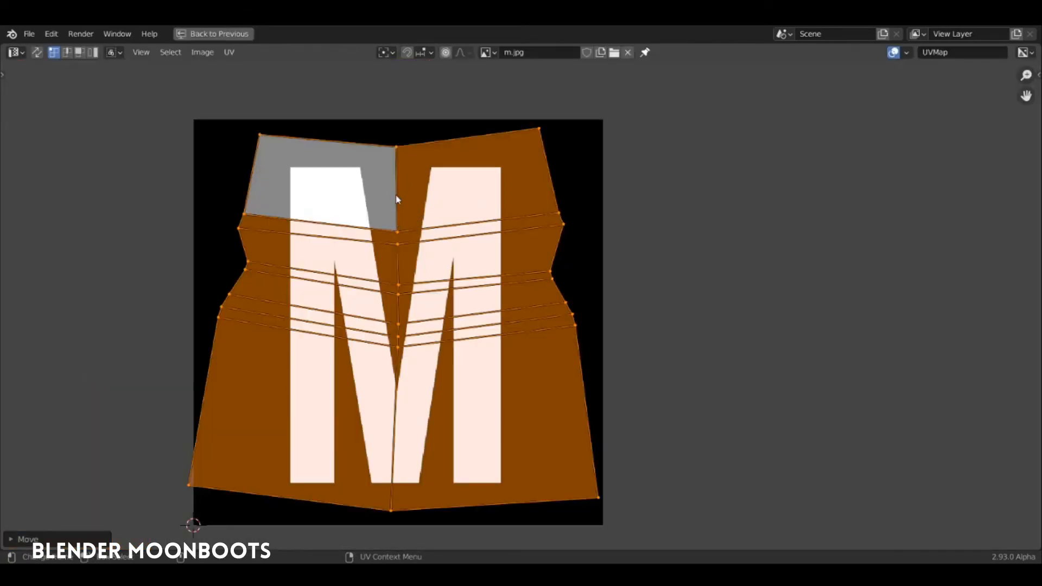
Step: Select the whole rocket mesh and examine how its UV islands lie over the M image, and return to Object Mode
{"action": "key", "text": "ctrl+space"}
{"action": "key", "text": "a"}
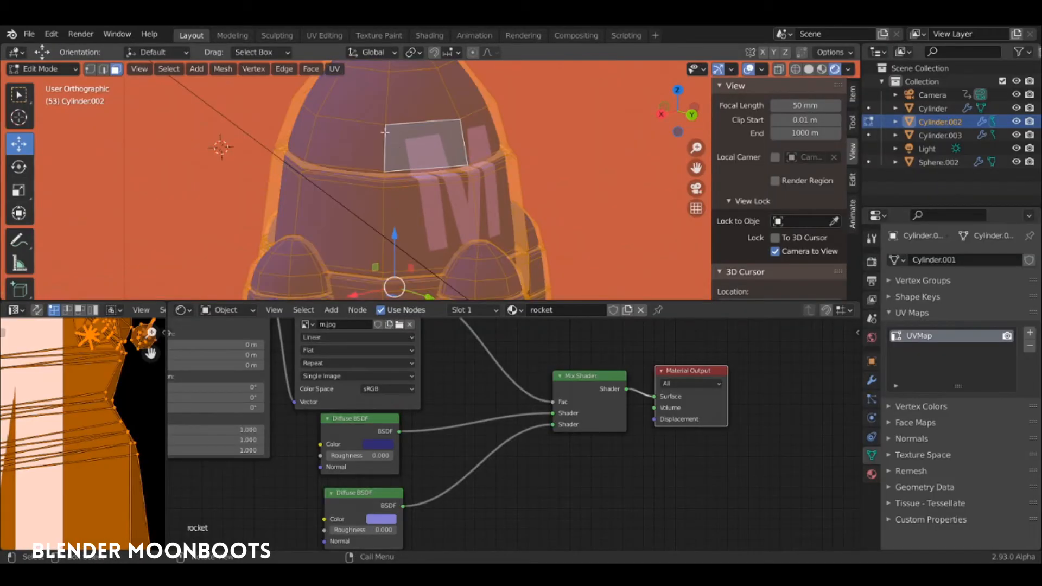
{"action": "key", "text": "ctrl+space"}
{"action": "middle_click_drag", "start_coordinate": [547, 209], "coordinate": [587, 176], "text": "ctrl"}
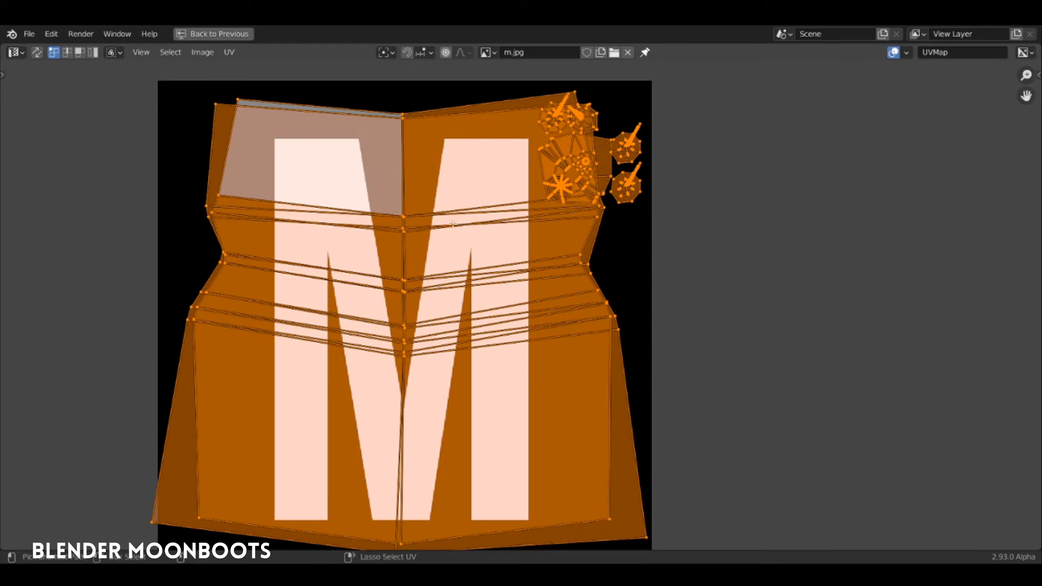
{"action": "key", "text": "ctrl+space"}
{"action": "middle_click_drag", "start_coordinate": [480, 230], "coordinate": [477, 272]}
Step: Space out the Material Output, Mix Shader and both Diffuse BSDF nodes to make room between them
{"action": "left_click_drag", "start_coordinate": [688, 369], "coordinate": [762, 354]}
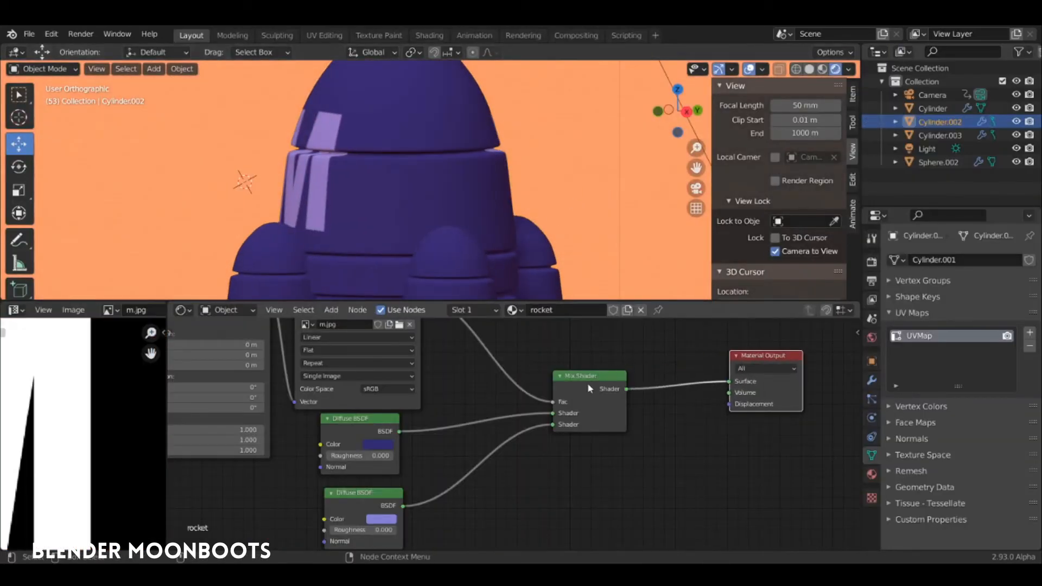
{"action": "left_click_drag", "start_coordinate": [587, 382], "coordinate": [636, 351]}
{"action": "left_click_drag", "start_coordinate": [373, 426], "coordinate": [340, 410]}
{"action": "left_click_drag", "start_coordinate": [367, 491], "coordinate": [350, 479]}
{"action": "middle_click_drag", "start_coordinate": [370, 292], "coordinate": [505, 184]}
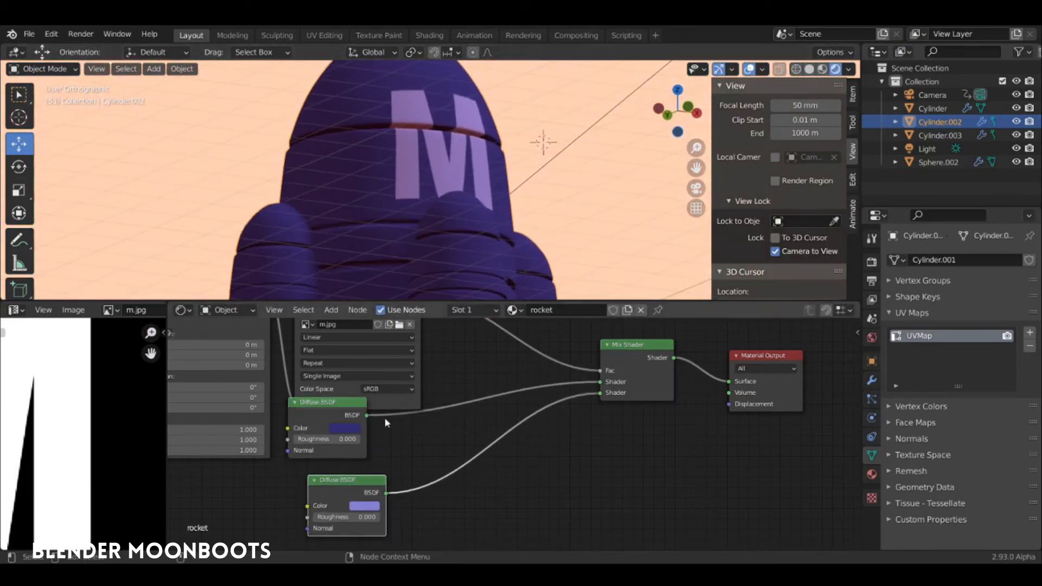
Step: Duplicate the Mix Shader and insert the copy on the link from the light purple Diffuse BSDF
{"action": "left_click", "coordinate": [619, 347]}
{"action": "key", "text": "shift+d"}
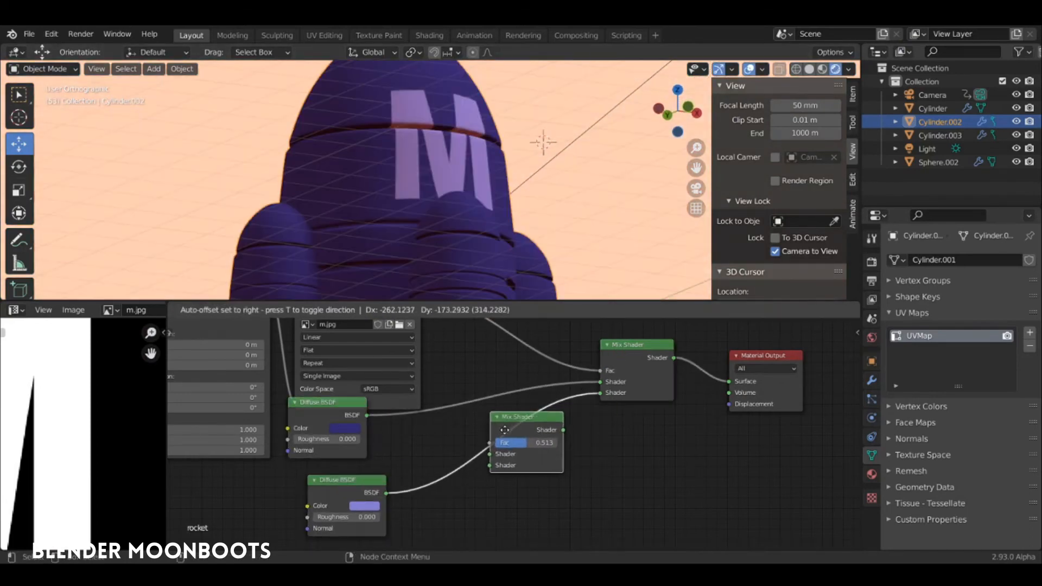
{"action": "left_click", "coordinate": [503, 426]}
Step: Duplicate the light purple Diffuse BSDF, switch the copy to Glossy BSDF and connect it to the new Mix Shader's second Shader input
{"action": "left_click_drag", "start_coordinate": [357, 481], "coordinate": [343, 469]}
{"action": "key", "text": "shift+d"}
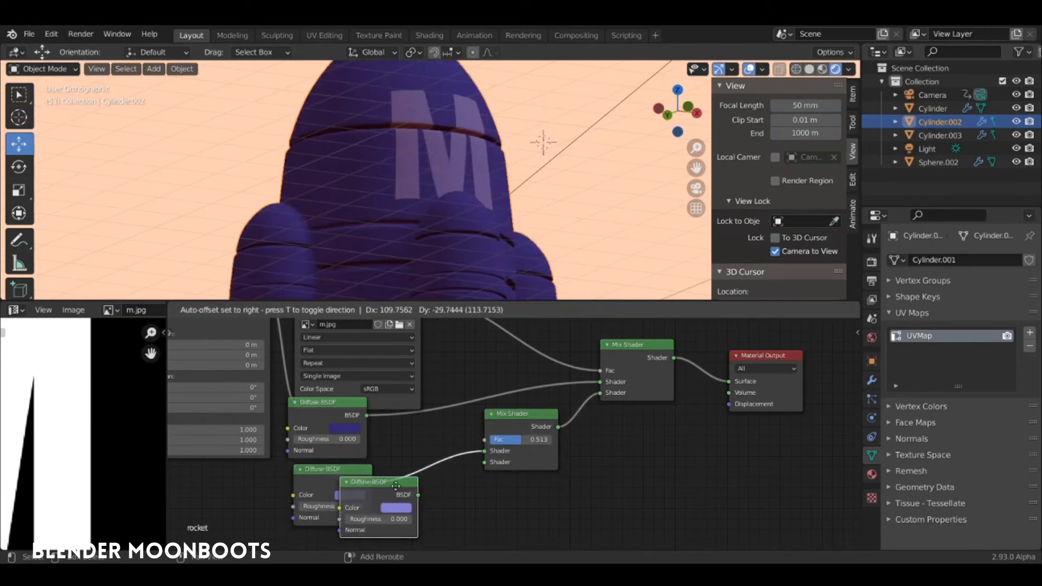
{"action": "left_click", "coordinate": [431, 499]}
{"action": "key", "text": "shift+s"}
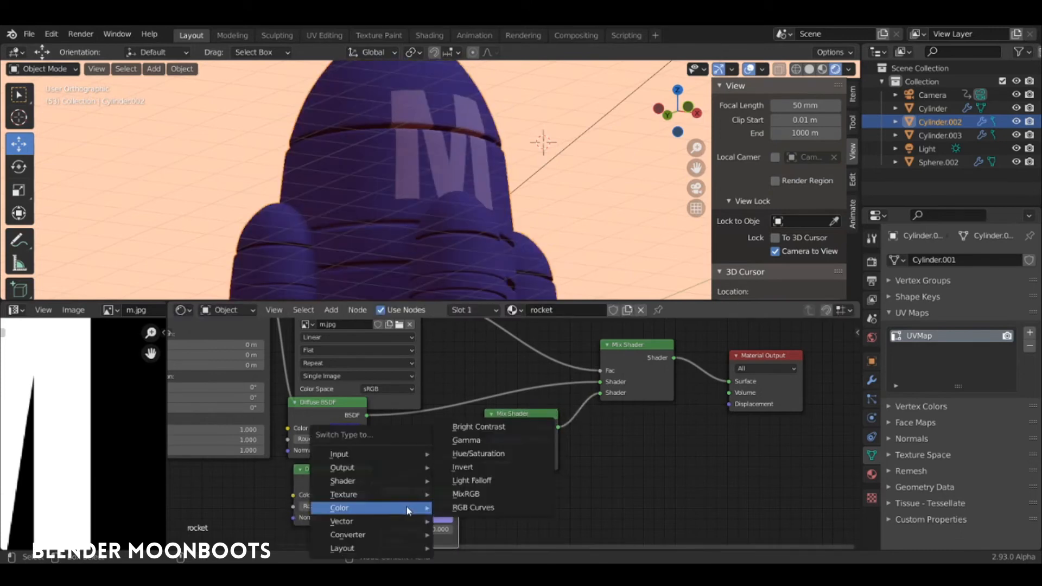
{"action": "mouse_move", "coordinate": [380, 482]}
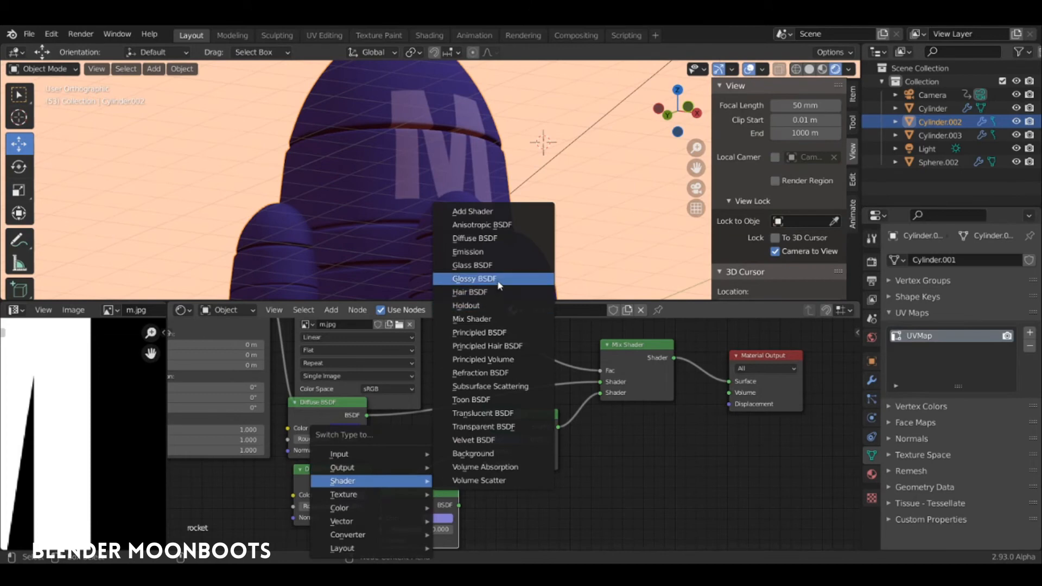
{"action": "left_click", "coordinate": [473, 278]}
{"action": "left_click_drag", "start_coordinate": [525, 414], "coordinate": [545, 413]}
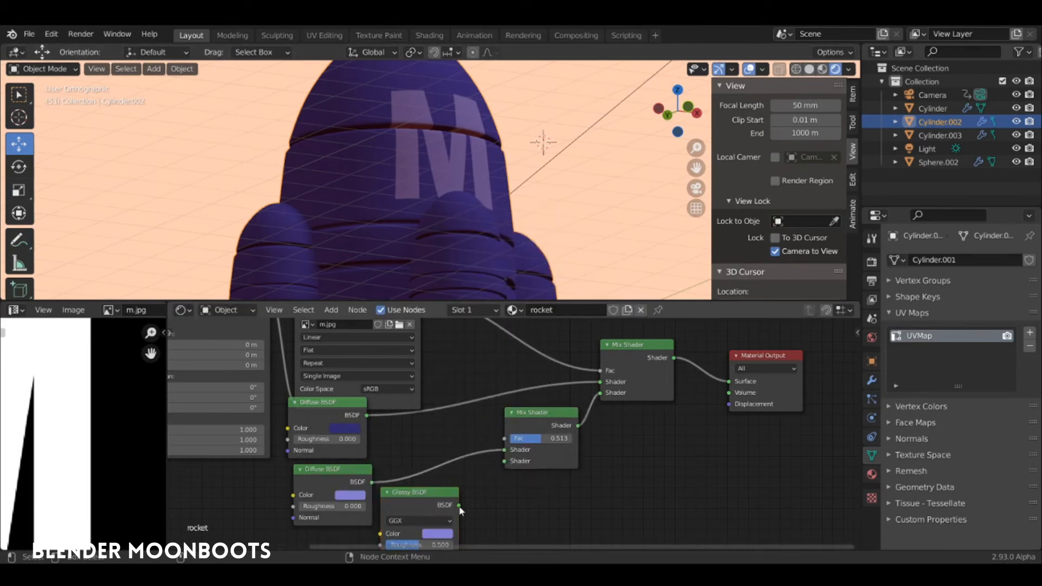
{"action": "middle_click_drag", "start_coordinate": [517, 220], "coordinate": [524, 200]}
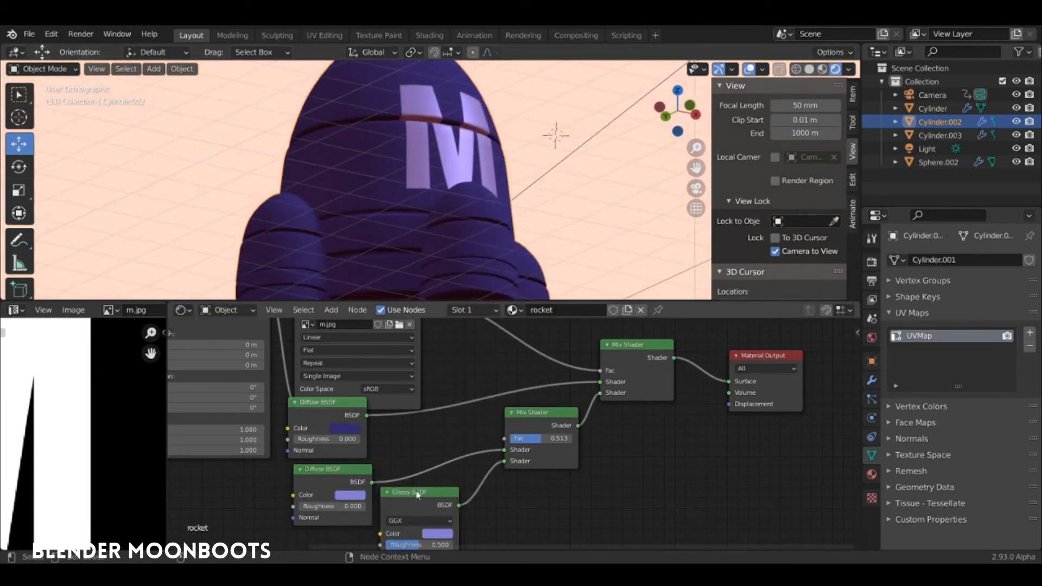
Step: Set the Glossy BSDF roughness to 0.260 and the new Mix Shader's Fac to 0.700, with the Glossy node moved beside the Diffuse
{"action": "left_click_drag", "start_coordinate": [422, 494], "coordinate": [440, 456]}
{"action": "left_click_drag", "start_coordinate": [428, 507], "coordinate": [416, 512]}
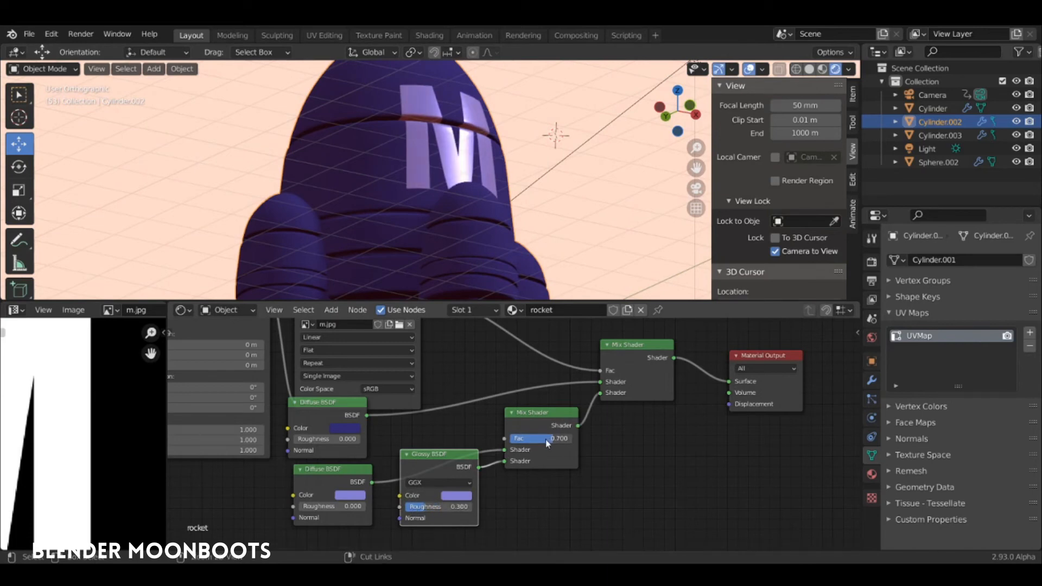
{"action": "middle_click_drag", "start_coordinate": [543, 179], "coordinate": [456, 217]}
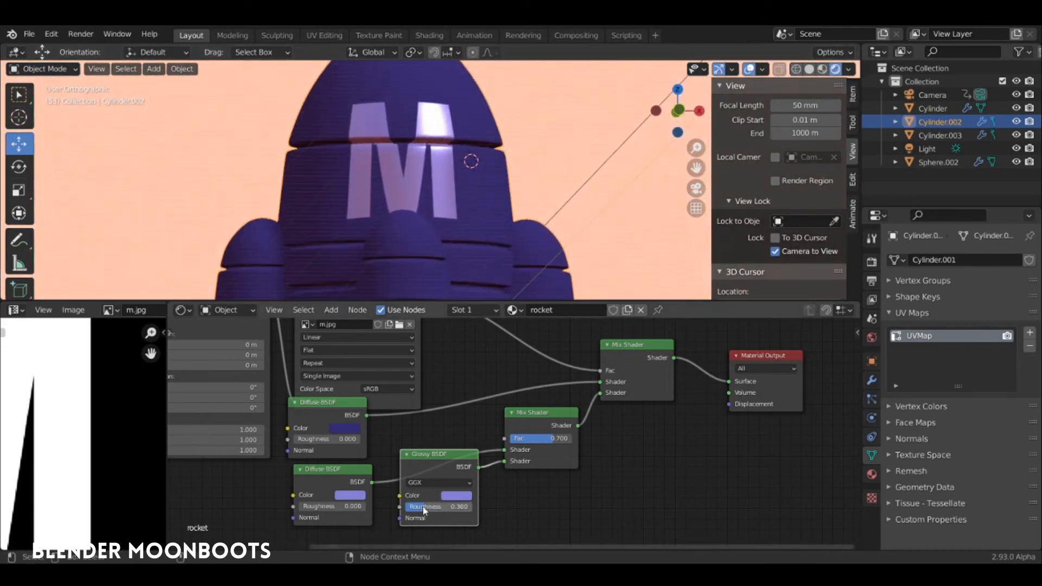
{"action": "scroll", "coordinate": [424, 510], "scroll_direction": "down", "scroll_amount": 1, "text": "ctrl"}
{"action": "middle_click_drag", "start_coordinate": [522, 196], "coordinate": [537, 223]}
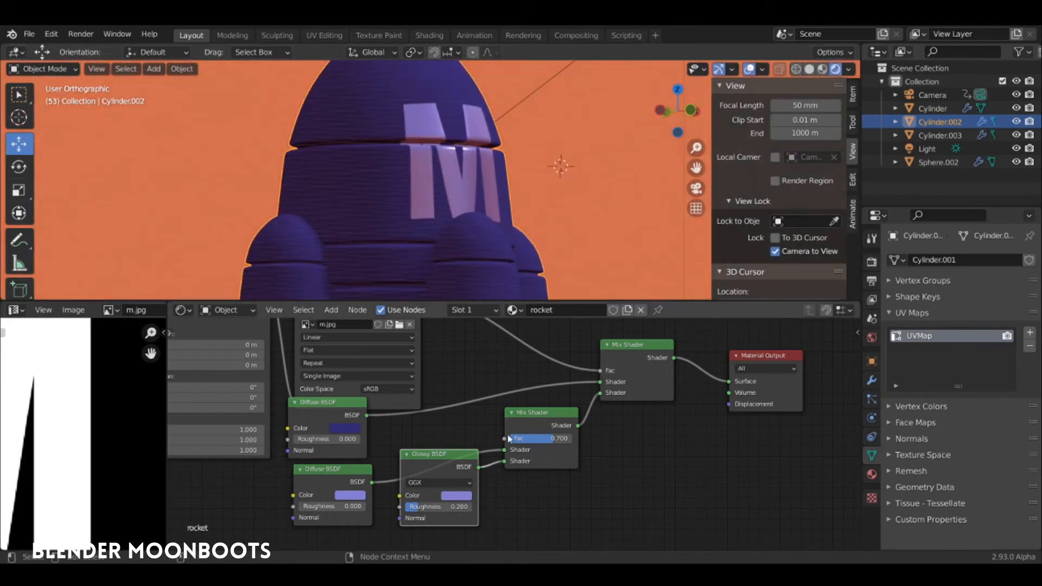
Step: Move the Glossy BSDF, light purple Diffuse BSDF and their Mix Shader down, clear of the dark Diffuse BSDF
{"action": "left_click_drag", "start_coordinate": [456, 455], "coordinate": [349, 545]}
{"action": "scroll", "coordinate": [543, 477], "scroll_direction": "down", "scroll_amount": 2}
{"action": "middle_click_drag", "start_coordinate": [589, 487], "coordinate": [622, 469]}
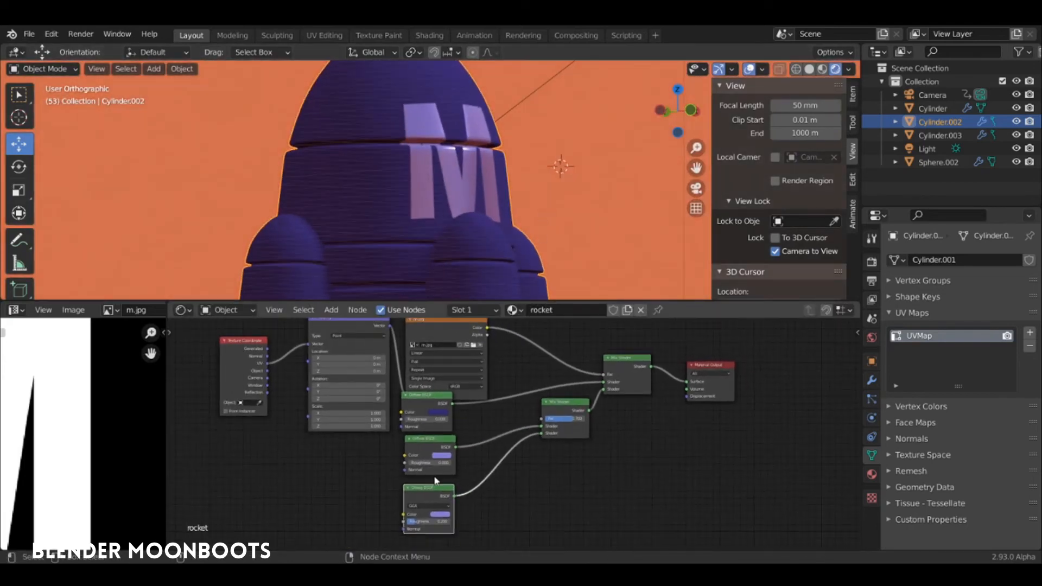
{"action": "left_click_drag", "start_coordinate": [435, 482], "coordinate": [426, 525]}
{"action": "left_click_drag", "start_coordinate": [433, 446], "coordinate": [397, 503]}
{"action": "left_click_drag", "start_coordinate": [556, 408], "coordinate": [563, 484]}
Step: Duplicate the Mix Shader onto the dark Diffuse BSDF's link and place a copy of the Glossy BSDF below that Diffuse node
{"action": "key", "text": "shift+d"}
{"action": "left_click", "coordinate": [539, 377]}
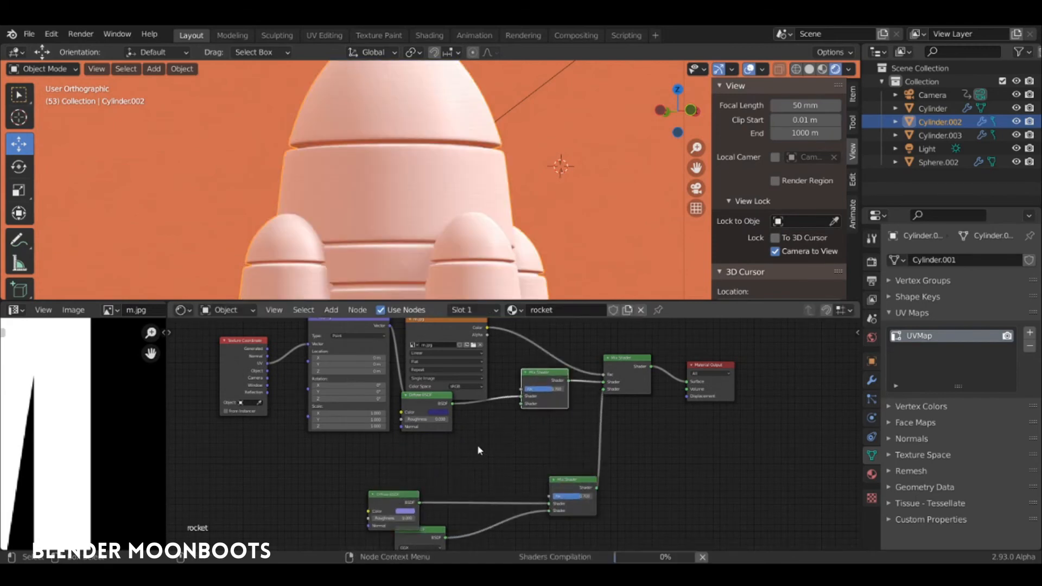
{"action": "left_click", "coordinate": [427, 528]}
{"action": "key", "text": "shift+d"}
{"action": "left_click", "coordinate": [472, 441]}
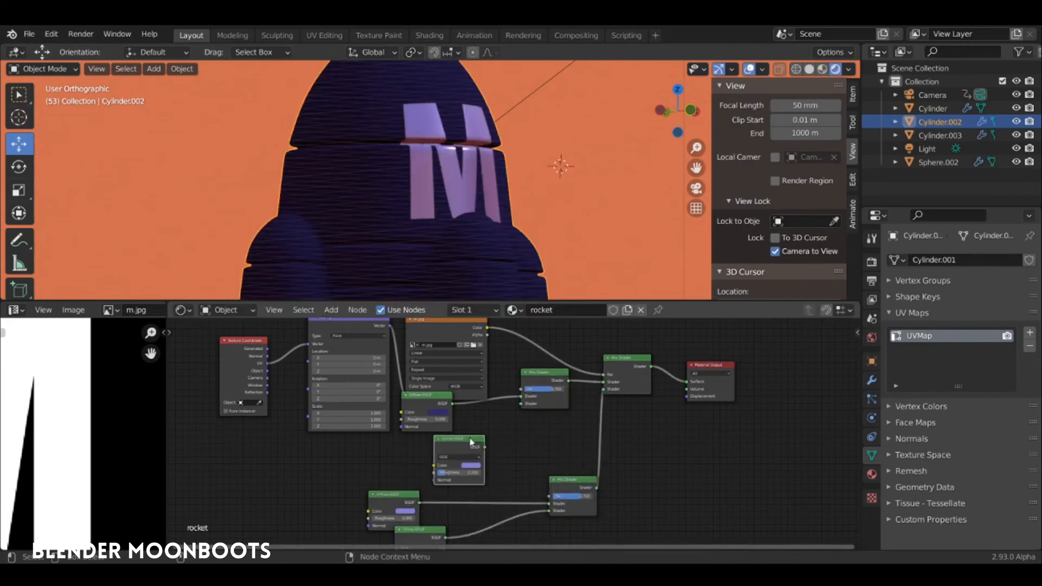
Step: Connect the copied Glossy BSDF to the second Shader input of the dark Diffuse's Mix Shader and set that Fac to 0.300
{"action": "scroll", "coordinate": [515, 432], "scroll_direction": "up", "scroll_amount": 6}
{"action": "left_click_drag", "start_coordinate": [466, 456], "coordinate": [527, 383]}
{"action": "left_click_drag", "start_coordinate": [431, 442], "coordinate": [403, 433]}
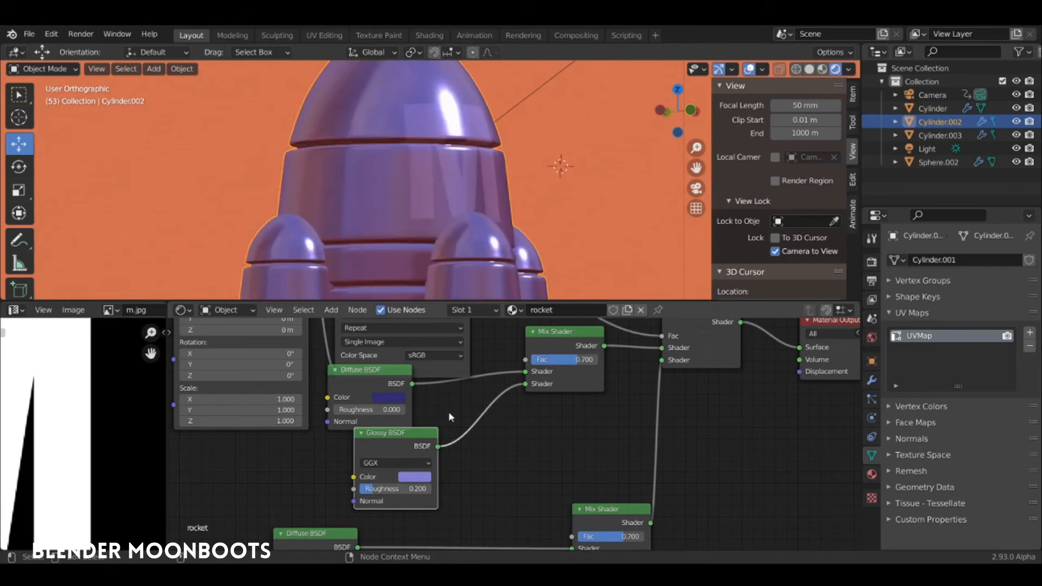
{"action": "left_click_drag", "start_coordinate": [557, 359], "coordinate": [535, 369]}
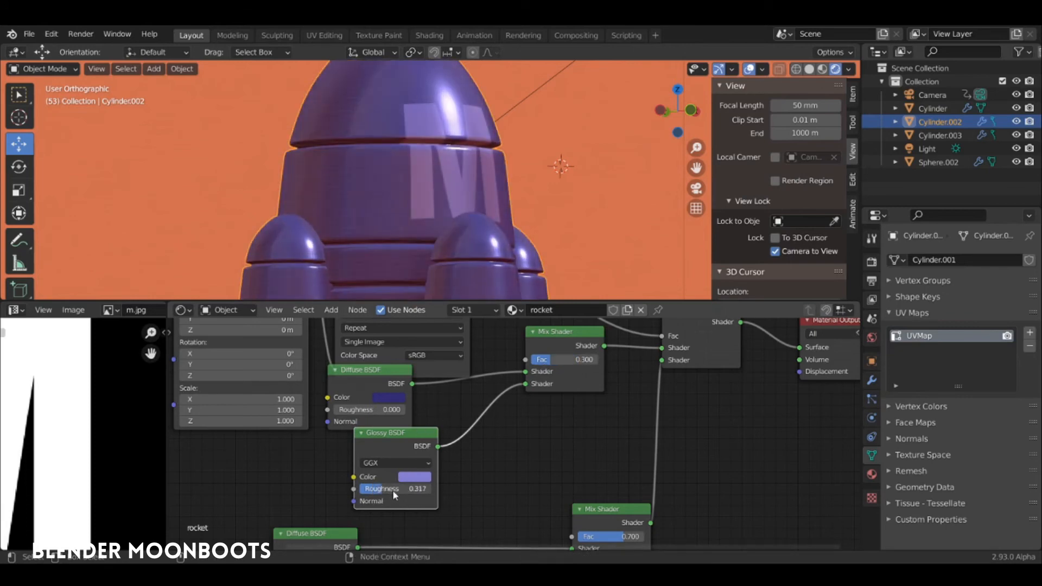
Step: Paste the dark Diffuse colour onto the copied Glossy BSDF, lower its saturation to 0.731 and set its roughness to 0.300
{"action": "left_click_drag", "start_coordinate": [393, 490], "coordinate": [412, 493]}
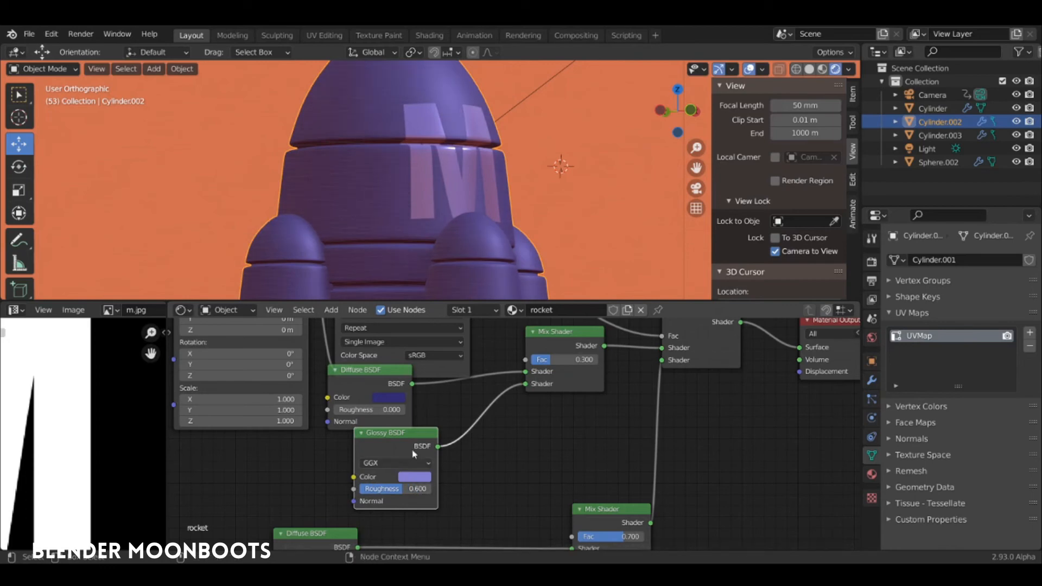
{"action": "key", "text": "ctrl+v"}
{"action": "left_click", "coordinate": [415, 477]}
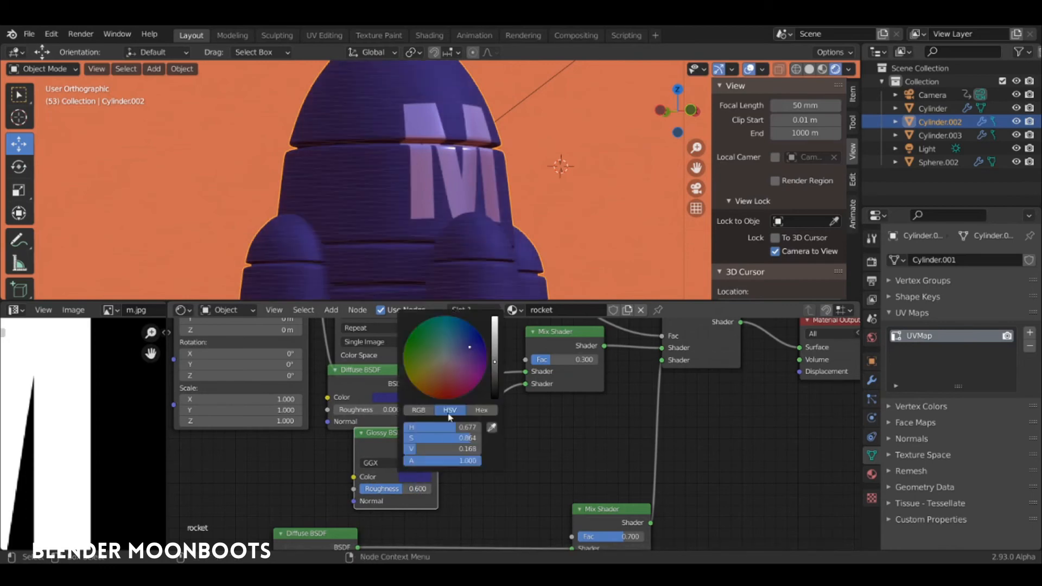
{"action": "left_click_drag", "start_coordinate": [471, 346], "coordinate": [464, 351]}
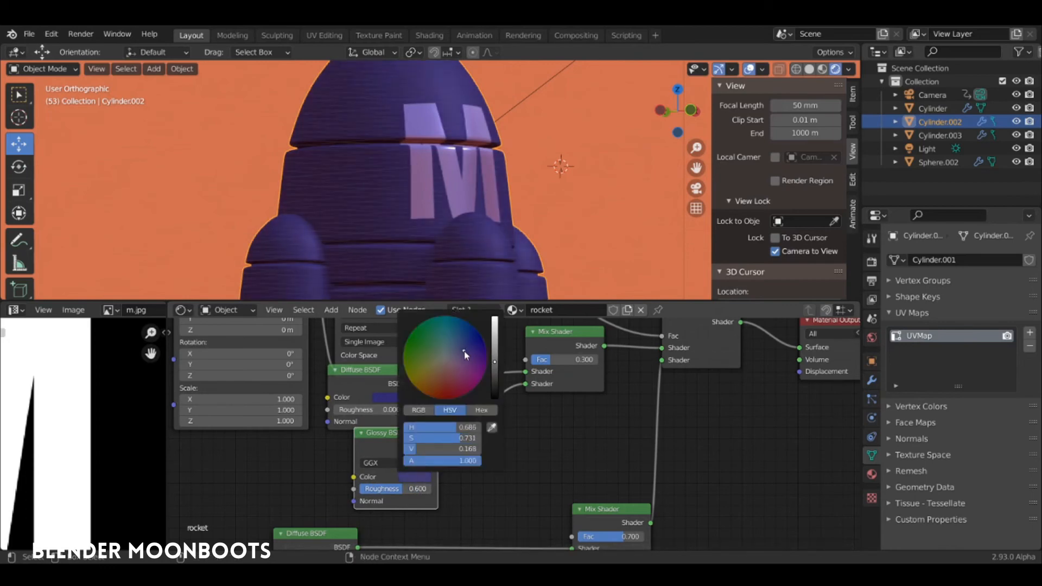
{"action": "left_click_drag", "start_coordinate": [396, 492], "coordinate": [371, 498], "text": "ctrl"}
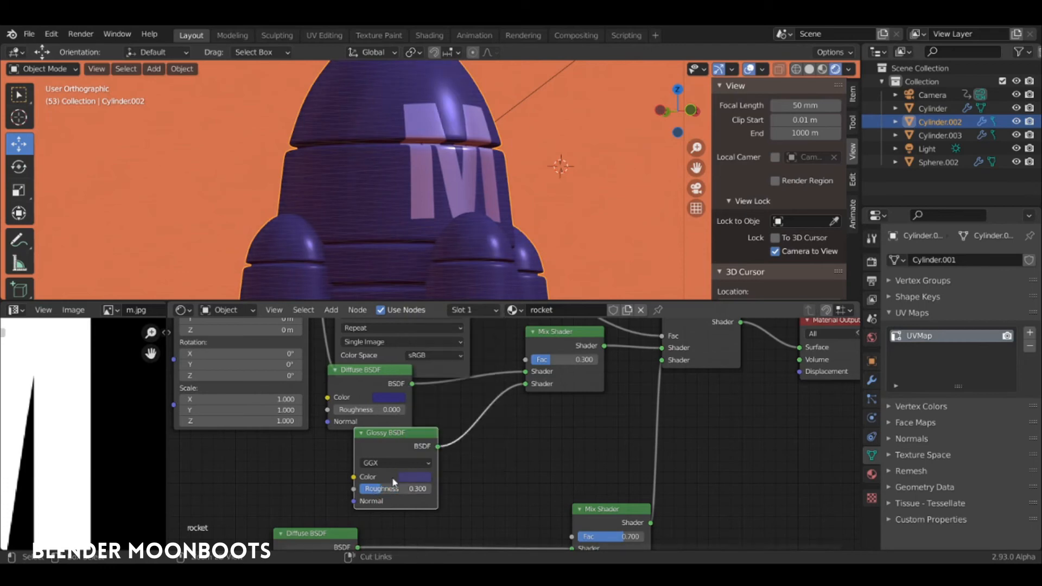
Step: Change the upper Glossy BSDF to a brighter, more saturated blue and set its roughness to 0.400
{"action": "left_click", "coordinate": [414, 477]}
{"action": "left_click_drag", "start_coordinate": [498, 357], "coordinate": [472, 348]}
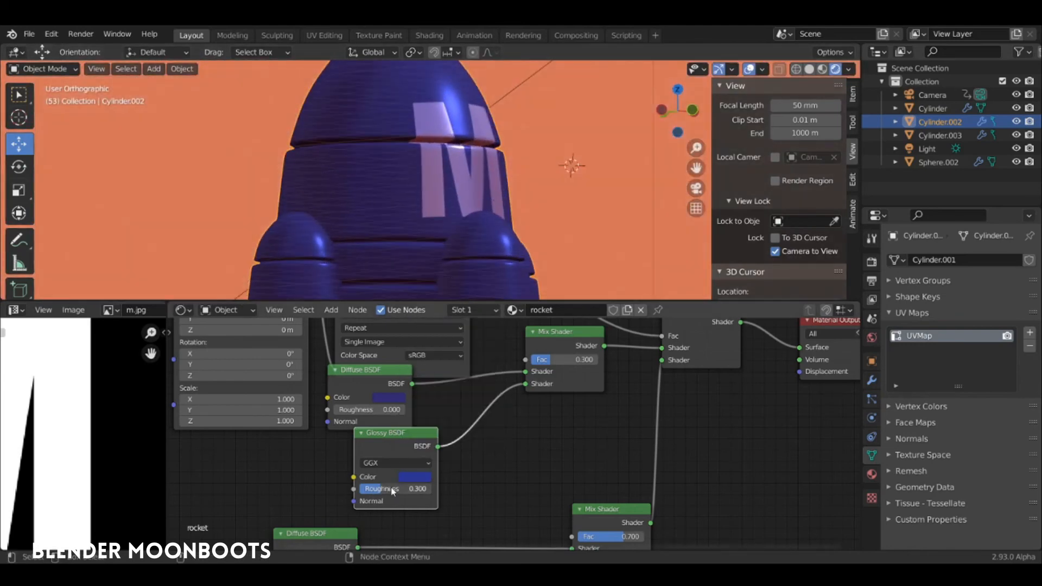
{"action": "left_click_drag", "start_coordinate": [392, 488], "coordinate": [398, 489], "text": "ctrl"}
{"action": "middle_click_drag", "start_coordinate": [546, 220], "coordinate": [503, 223]}
{"action": "scroll", "coordinate": [540, 212], "scroll_direction": "down", "scroll_amount": 2}
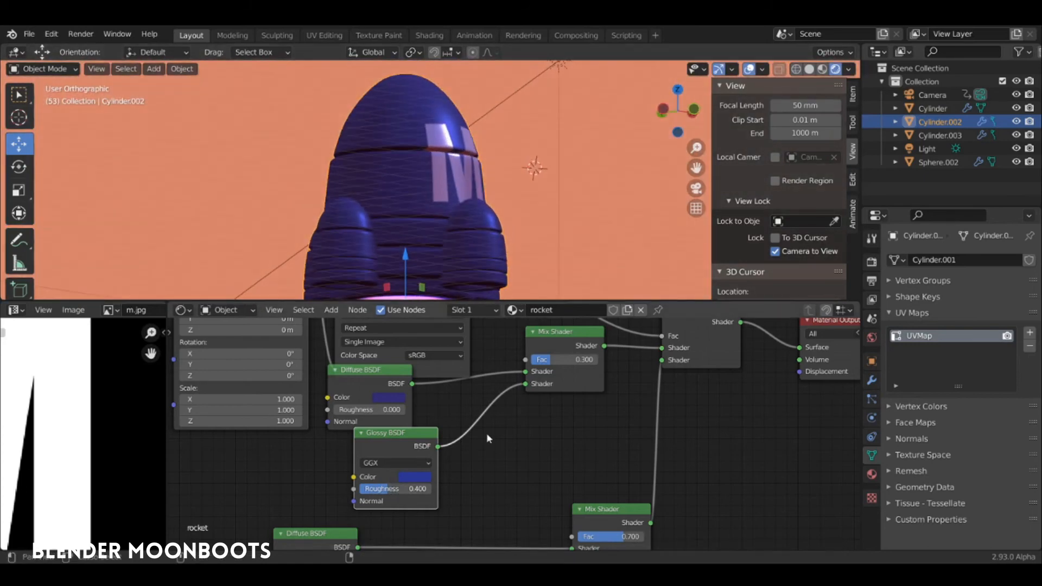
Step: Move the light purple Diffuse BSDF and its Glossy BSDF closer to their Mix Shader
{"action": "middle_click_drag", "start_coordinate": [489, 438], "coordinate": [665, 325]}
{"action": "left_click_drag", "start_coordinate": [494, 418], "coordinate": [561, 403]}
{"action": "left_click_drag", "start_coordinate": [535, 479], "coordinate": [608, 471]}
Step: Add a Noise Texture below the Mapping node and connect the Texture Coordinate's Object output to its Vector input
{"action": "scroll", "coordinate": [647, 407], "scroll_direction": "down", "scroll_amount": 4}
{"action": "mouse_move", "coordinate": [431, 391]}
{"action": "middle_mouse_down"}
{"action": "mouse_move", "coordinate": [533, 517]}
{"action": "mouse_move", "coordinate": [431, 402]}
{"action": "middle_mouse_up"}
{"action": "key", "text": "shift+a"}
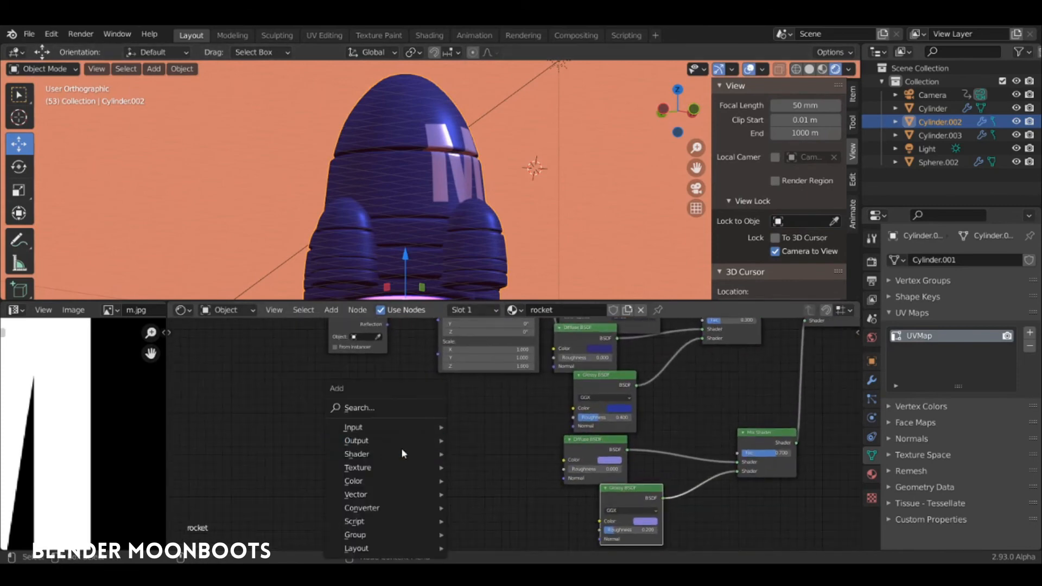
{"action": "mouse_move", "coordinate": [381, 467]}
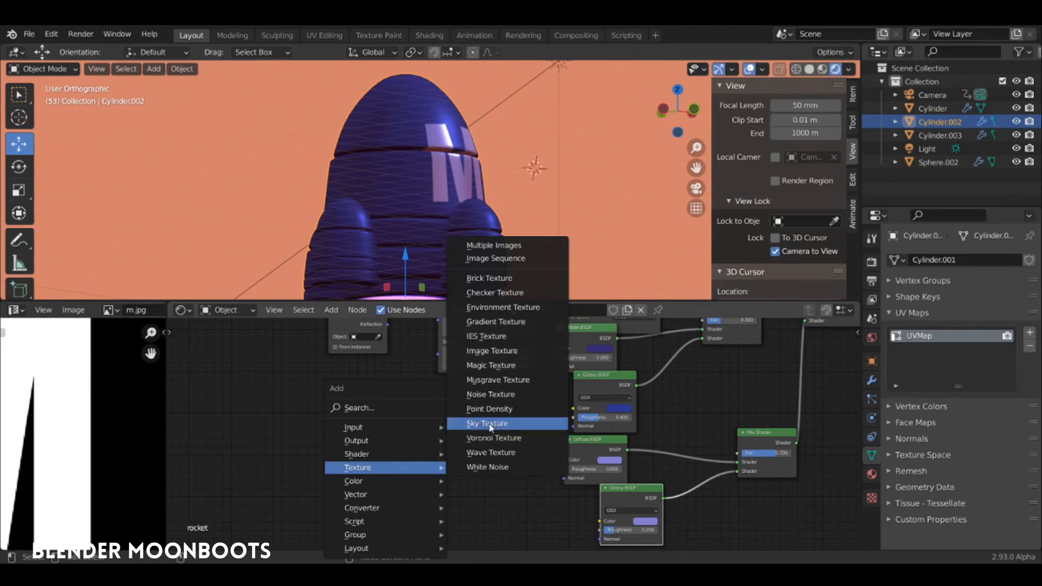
{"action": "left_click", "coordinate": [491, 394]}
{"action": "middle_click_drag", "start_coordinate": [384, 393], "coordinate": [414, 455]}
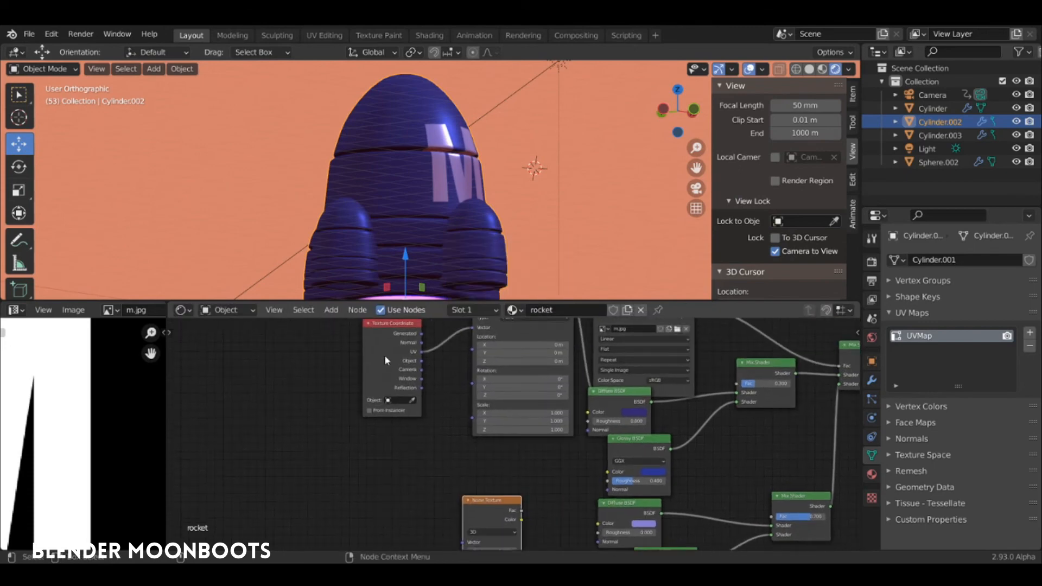
{"action": "left_click_drag", "start_coordinate": [384, 355], "coordinate": [329, 422]}
{"action": "middle_click_drag", "start_coordinate": [397, 456], "coordinate": [421, 401]}
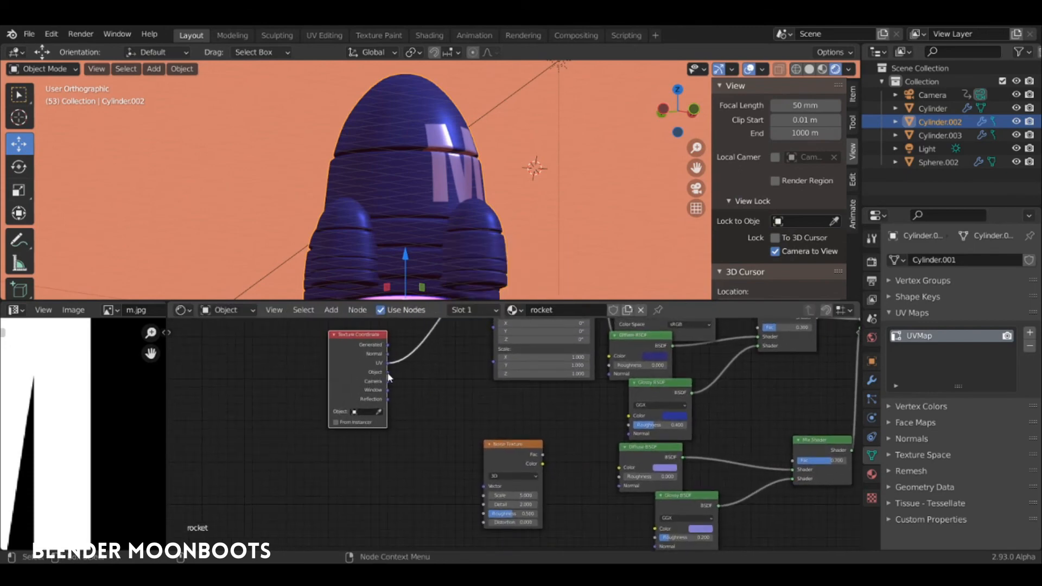
{"action": "left_click_drag", "start_coordinate": [389, 374], "coordinate": [485, 490]}
Step: Add a Bump node beside the Noise Texture, connect the noise Fac to its Height, and space the two nodes apart
{"action": "middle_click_drag", "start_coordinate": [515, 439], "coordinate": [550, 300], "text": "ctrl"}
{"action": "left_click_drag", "start_coordinate": [516, 363], "coordinate": [440, 394]}
{"action": "key", "text": "shift+a"}
{"action": "mouse_move", "coordinate": [569, 449]}
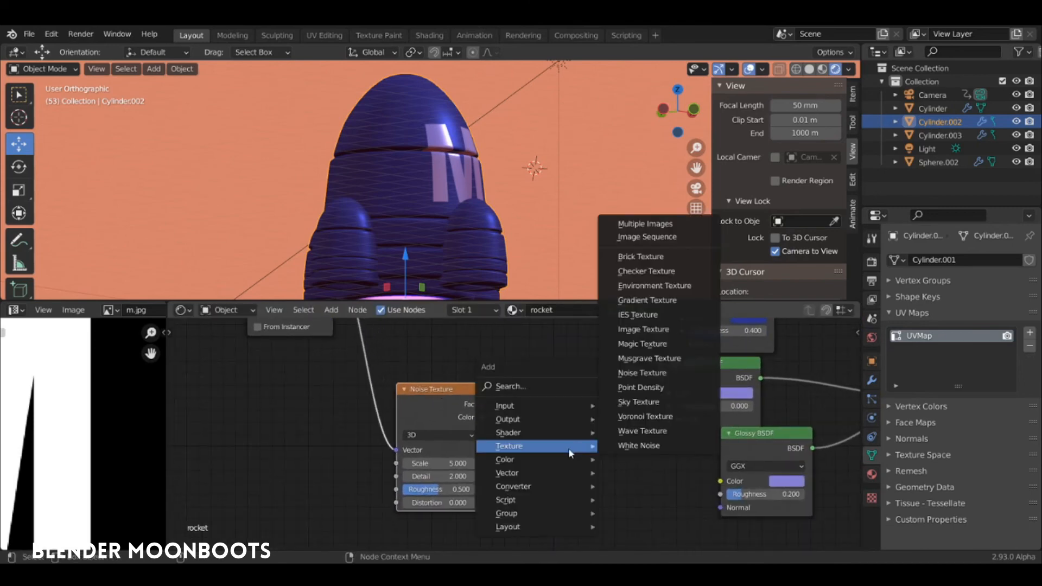
{"action": "mouse_move", "coordinate": [535, 478]}
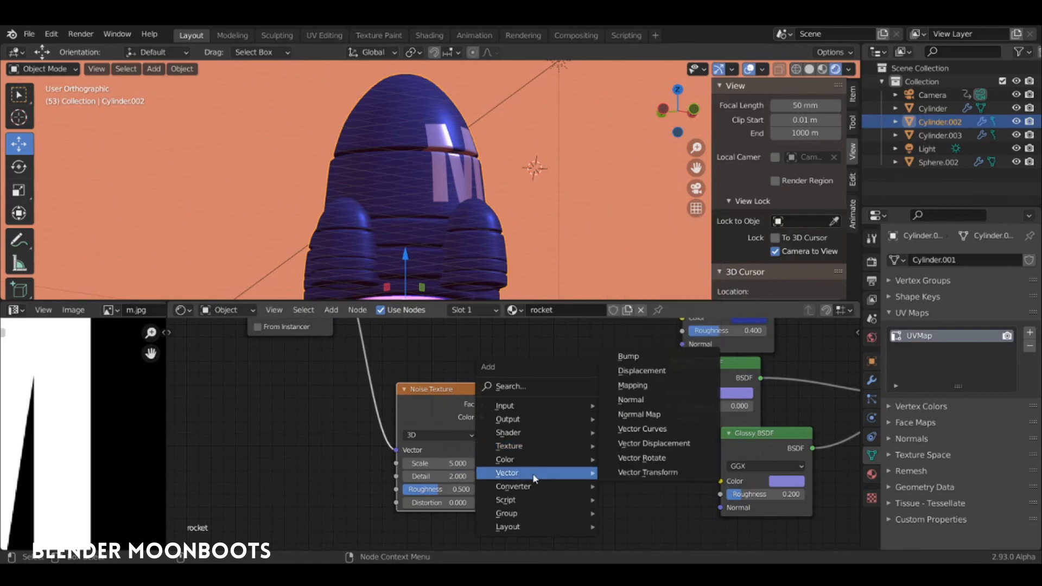
{"action": "left_click", "coordinate": [628, 356]}
{"action": "left_click", "coordinate": [578, 437]}
{"action": "left_click_drag", "start_coordinate": [483, 404], "coordinate": [537, 499]}
{"action": "middle_click_drag", "start_coordinate": [583, 387], "coordinate": [514, 445]}
{"action": "scroll", "coordinate": [480, 393], "scroll_direction": "down", "scroll_amount": 2}
{"action": "left_click_drag", "start_coordinate": [426, 433], "coordinate": [388, 421]}
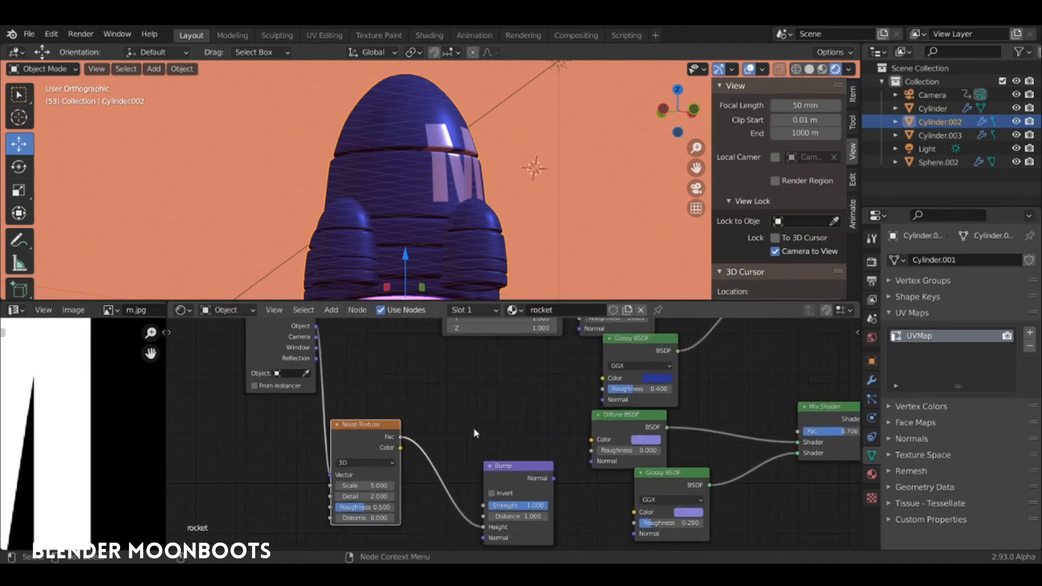
Step: Connect the Bump node's Normal output to the Normal inputs of both Diffuse and both Glossy BSDFs, and move Bump higher
{"action": "left_click_drag", "start_coordinate": [516, 465], "coordinate": [640, 536]}
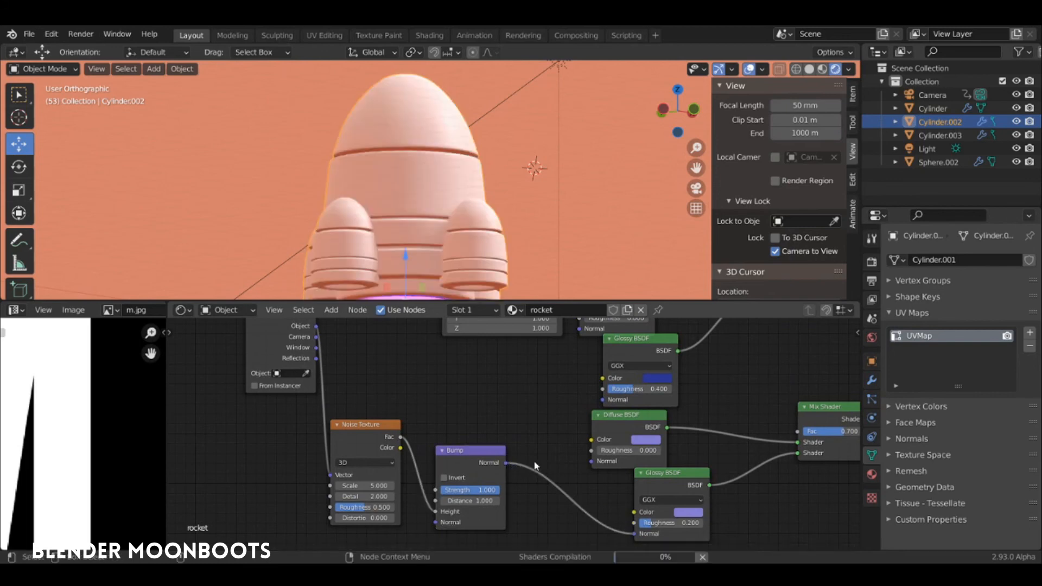
{"action": "left_click_drag", "start_coordinate": [505, 462], "coordinate": [592, 466]}
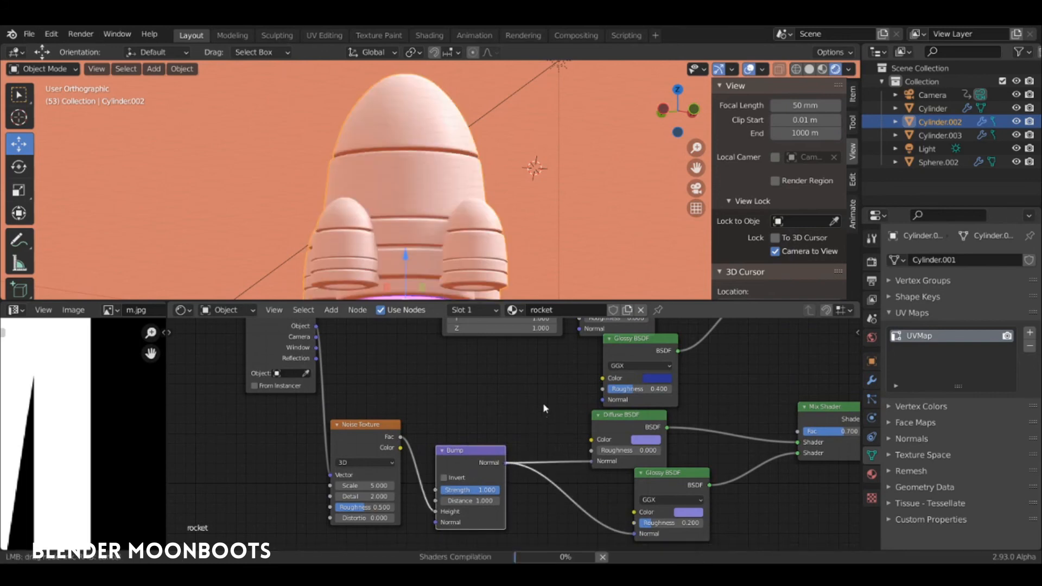
{"action": "middle_click_drag", "start_coordinate": [547, 389], "coordinate": [513, 413]}
{"action": "left_click_drag", "start_coordinate": [471, 488], "coordinate": [574, 426]}
{"action": "left_click_drag", "start_coordinate": [472, 488], "coordinate": [547, 360]}
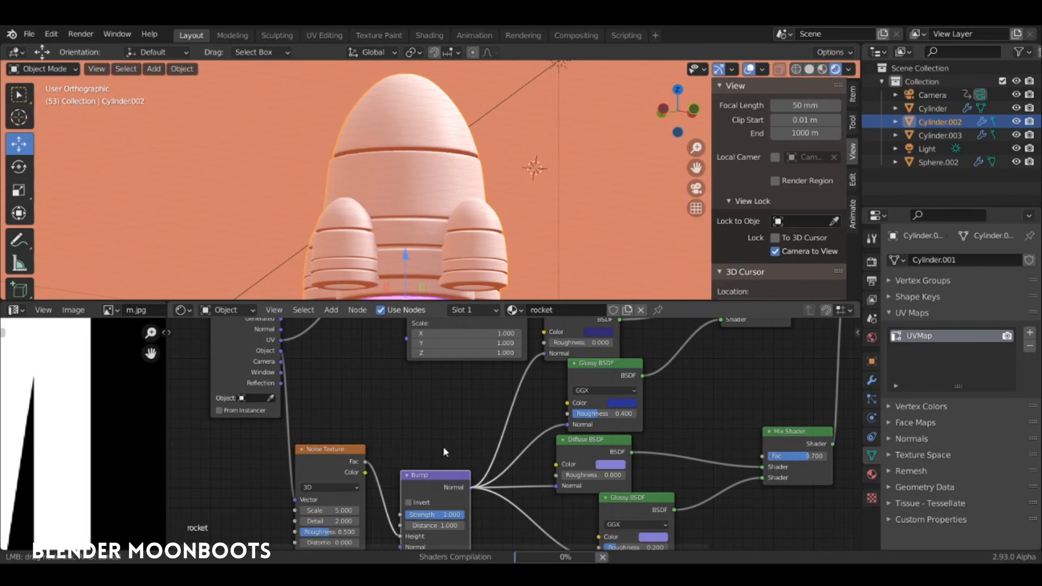
{"action": "left_click_drag", "start_coordinate": [438, 481], "coordinate": [457, 426]}
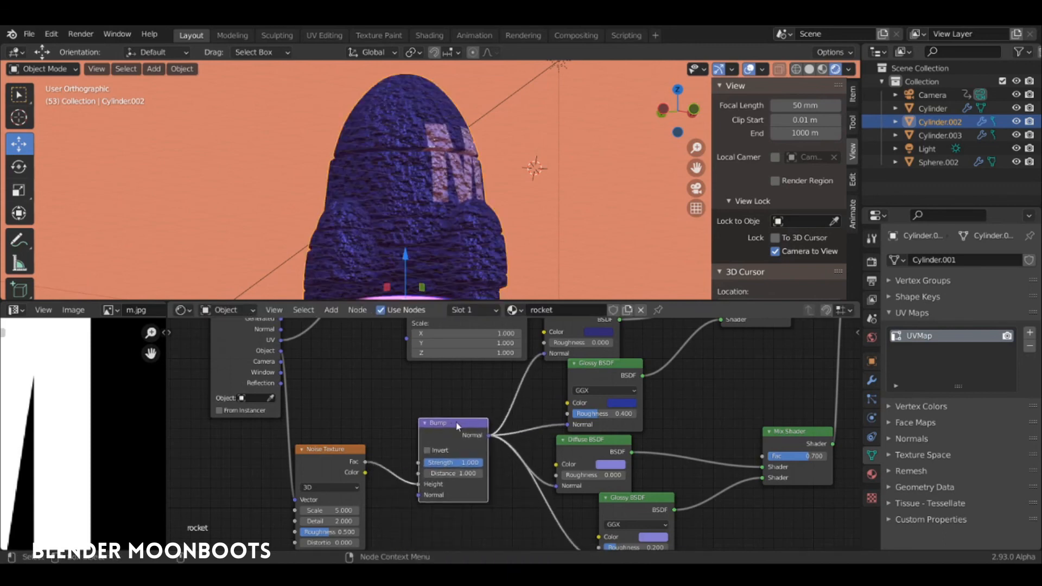
Step: Set the Bump strength to about 0.073 and adjust the Noise Texture's Scale
{"action": "left_click_drag", "start_coordinate": [428, 468], "coordinate": [430, 470]}
{"action": "scroll", "coordinate": [436, 185], "scroll_direction": "up", "scroll_amount": 5}
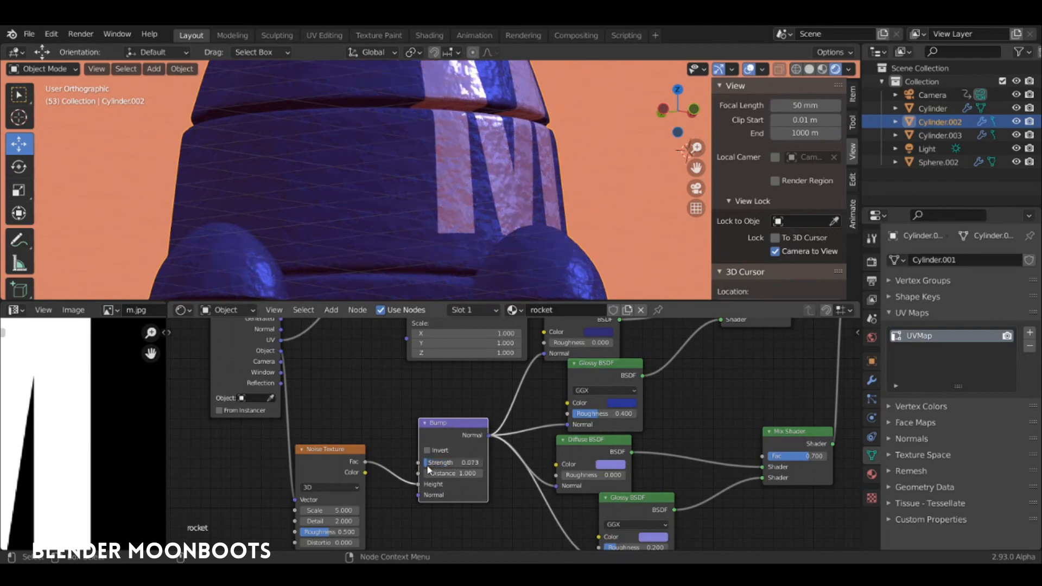
{"action": "mouse_move", "coordinate": [357, 511]}
{"action": "left_mouse_down"}
{"action": "mouse_move", "coordinate": [337, 514]}
{"action": "mouse_move", "coordinate": [354, 513]}
{"action": "left_mouse_up"}
{"action": "scroll", "coordinate": [478, 207], "scroll_direction": "down", "scroll_amount": 6}
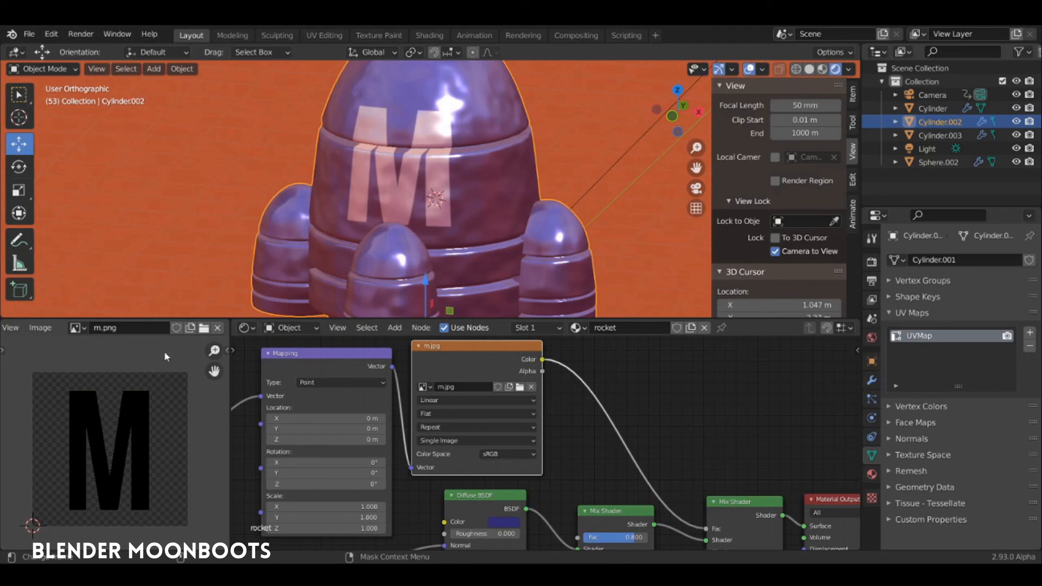
Step: Switch the Image Texture to m.png and connect its Alpha output to the final Mix Shader's Fac
{"action": "left_click_drag", "start_coordinate": [477, 351], "coordinate": [478, 351]}
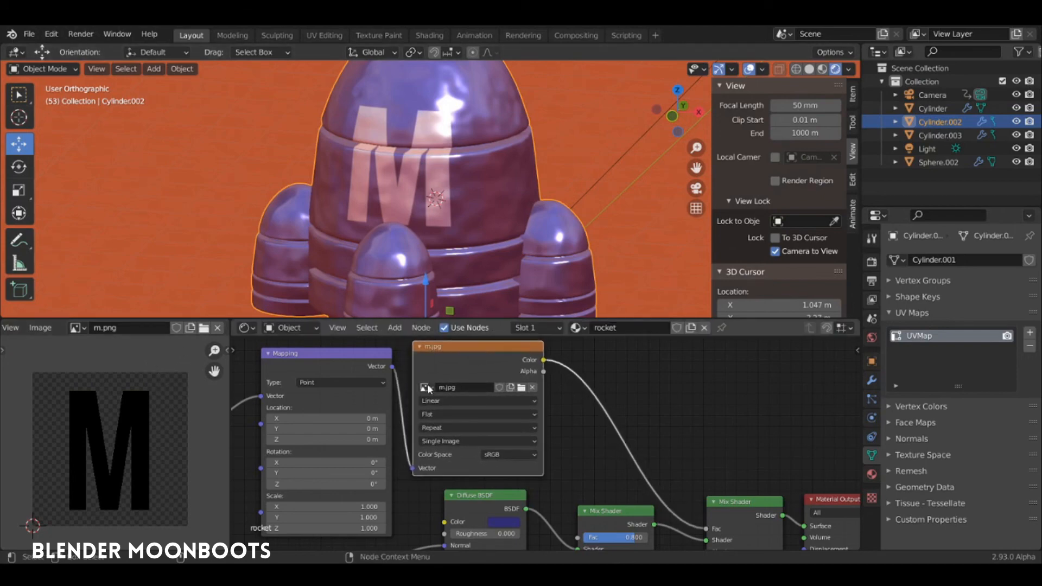
{"action": "left_click", "coordinate": [424, 389]}
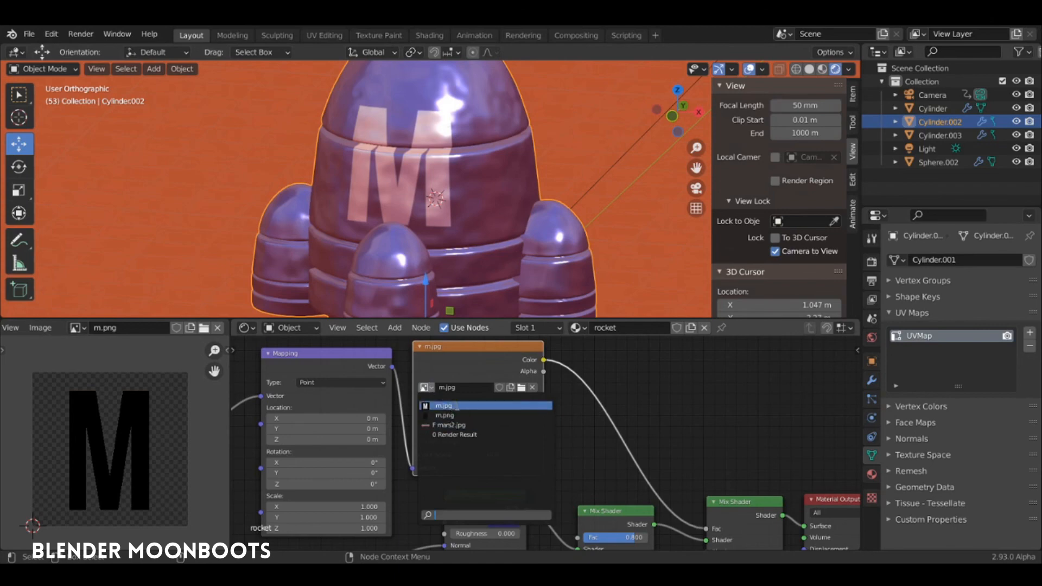
{"action": "left_click", "coordinate": [467, 415]}
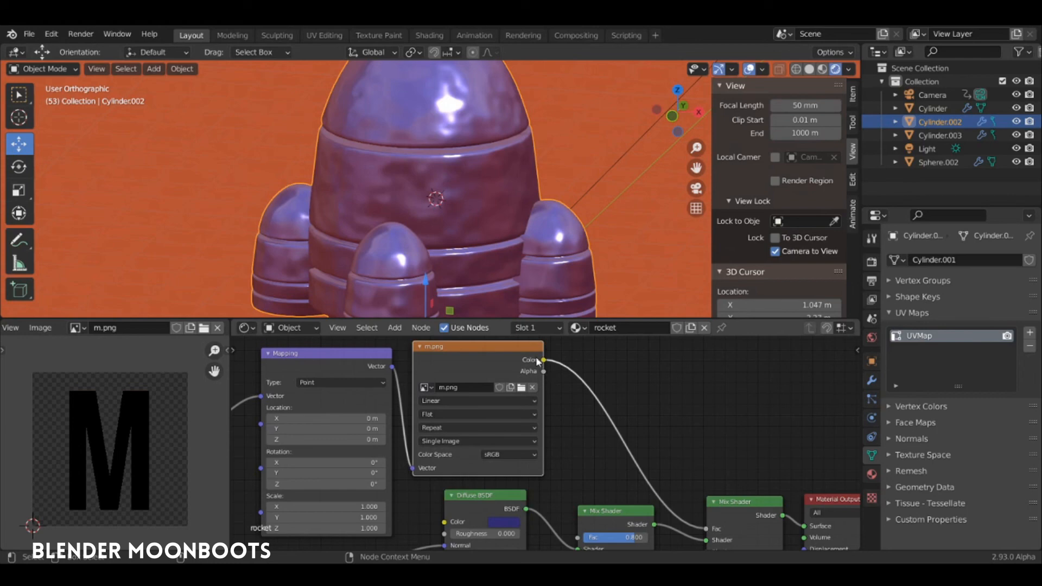
{"action": "left_click_drag", "start_coordinate": [544, 372], "coordinate": [576, 400]}
{"action": "left_click_drag", "start_coordinate": [593, 444], "coordinate": [706, 529]}
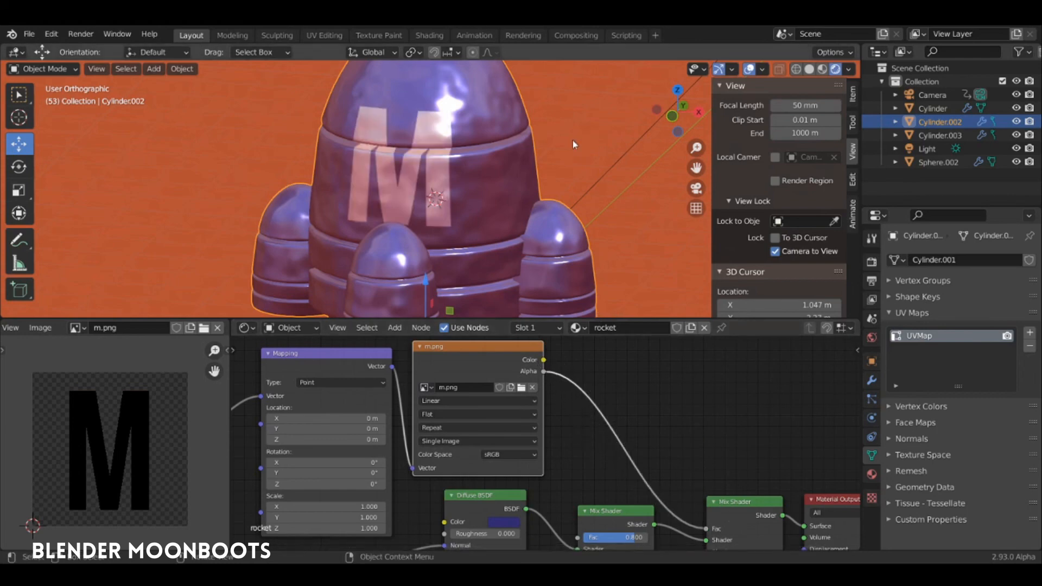